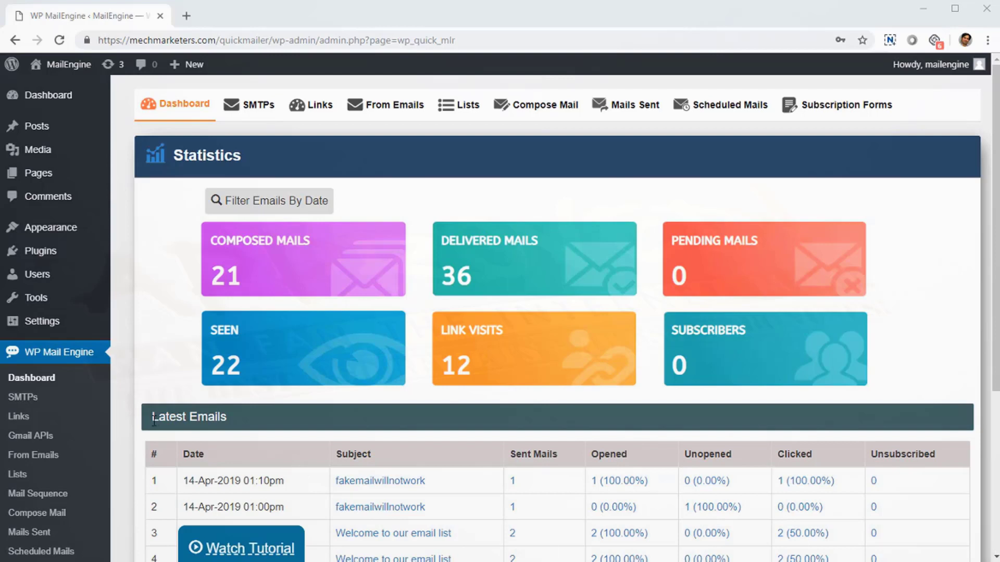
# - Review the mail statistics on the WP Mail Engine dashboard and the per-campaign figures in the Latest Emails table
pyautogui.scroll(-4, 152, 427)
pyautogui.scroll(-1, 150, 382)
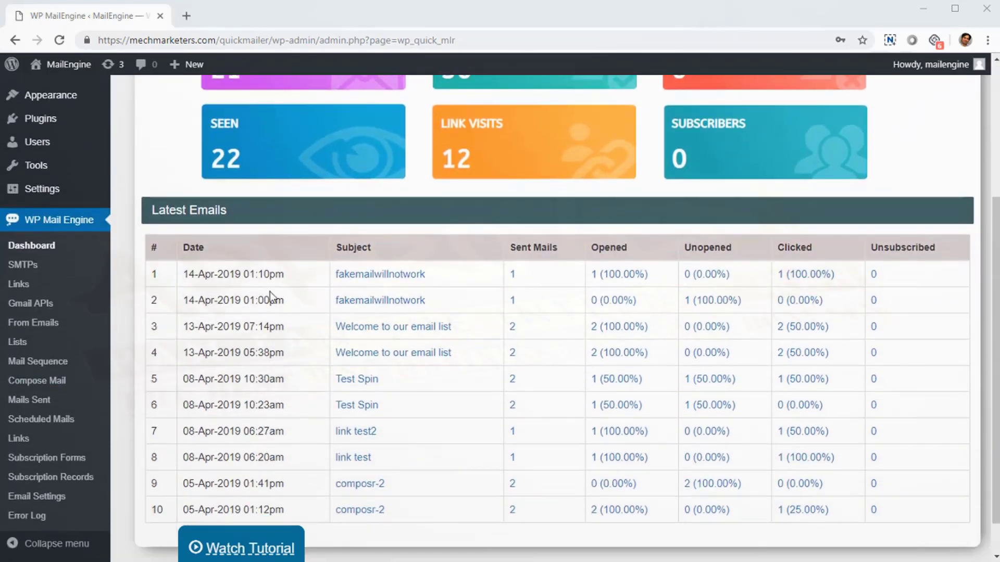
pyautogui.scroll(5, 278, 294)
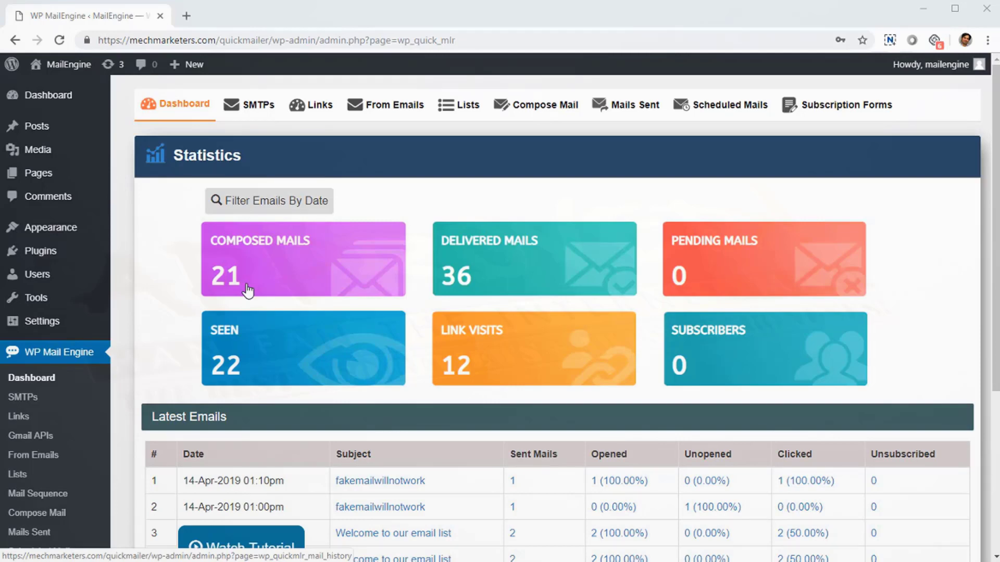
pyautogui.scroll(-4, 85, 245)
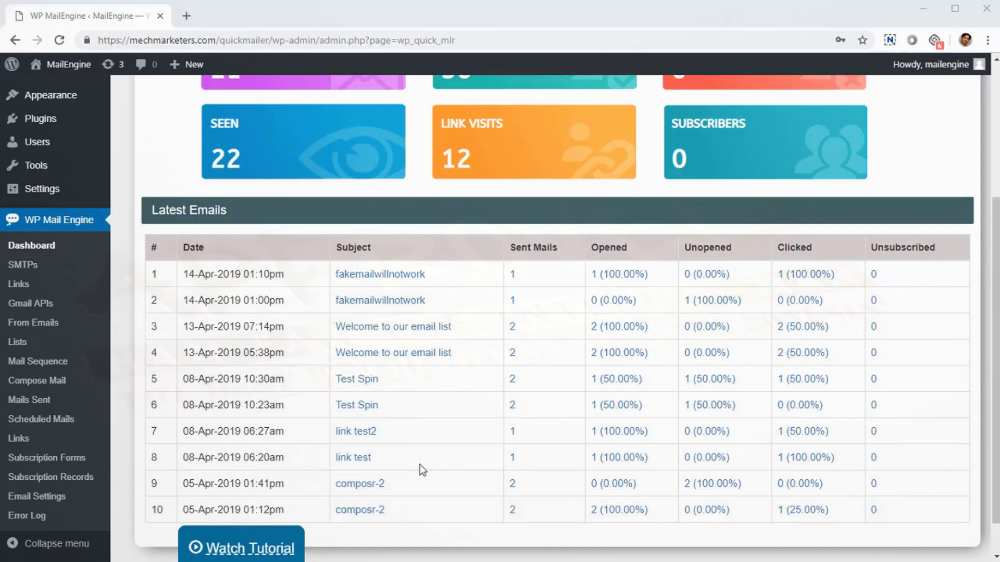
pyautogui.scroll(3, 405, 438)
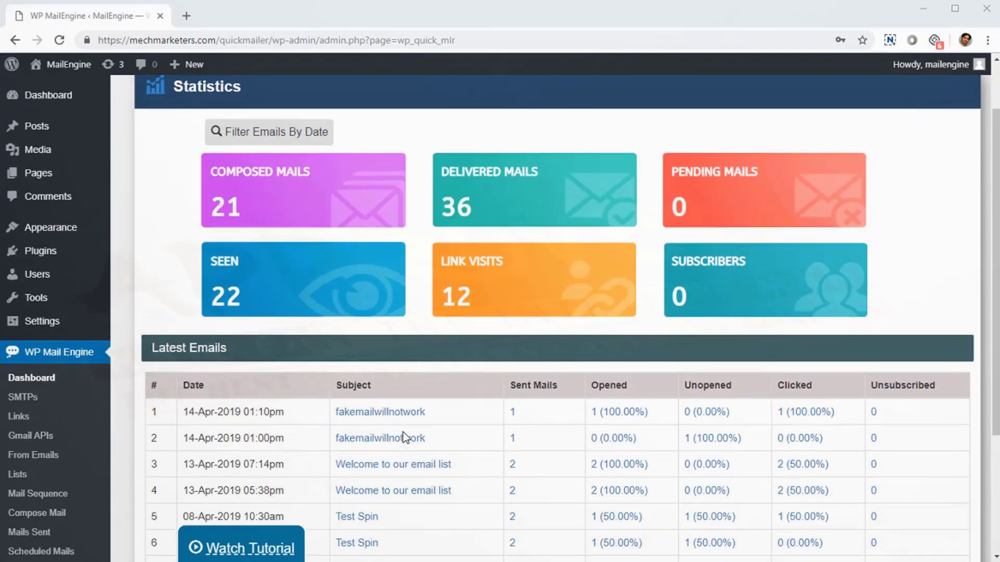
pyautogui.scroll(2, 406, 438)
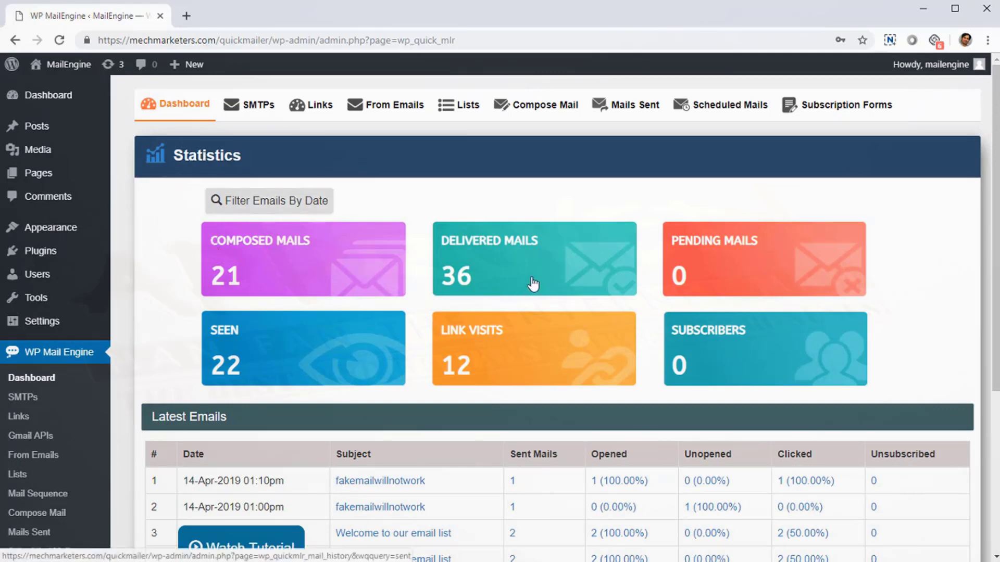
pyautogui.scroll(-4, 710, 297)
pyautogui.scroll(1, 713, 156)
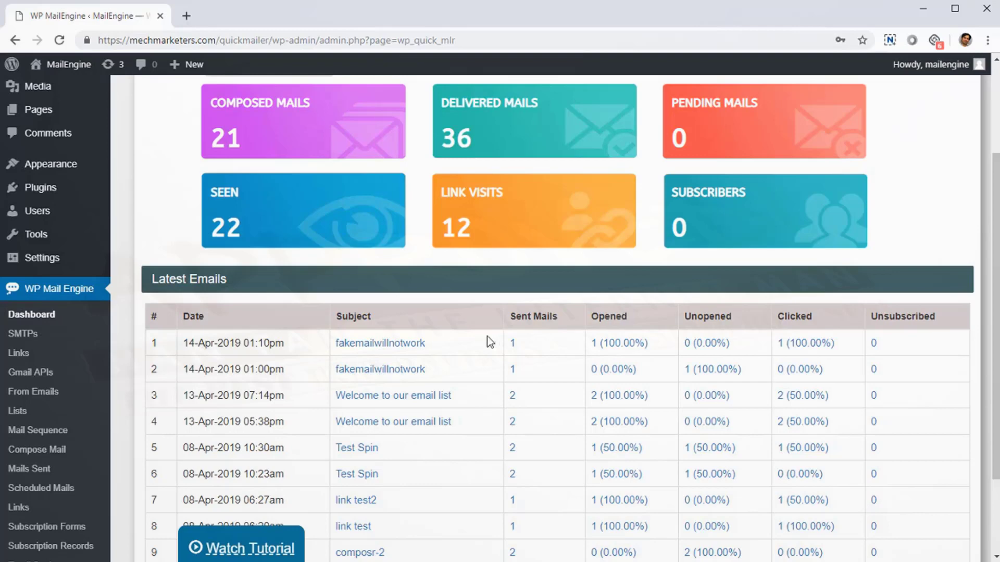
pyautogui.scroll(-1, 364, 323)
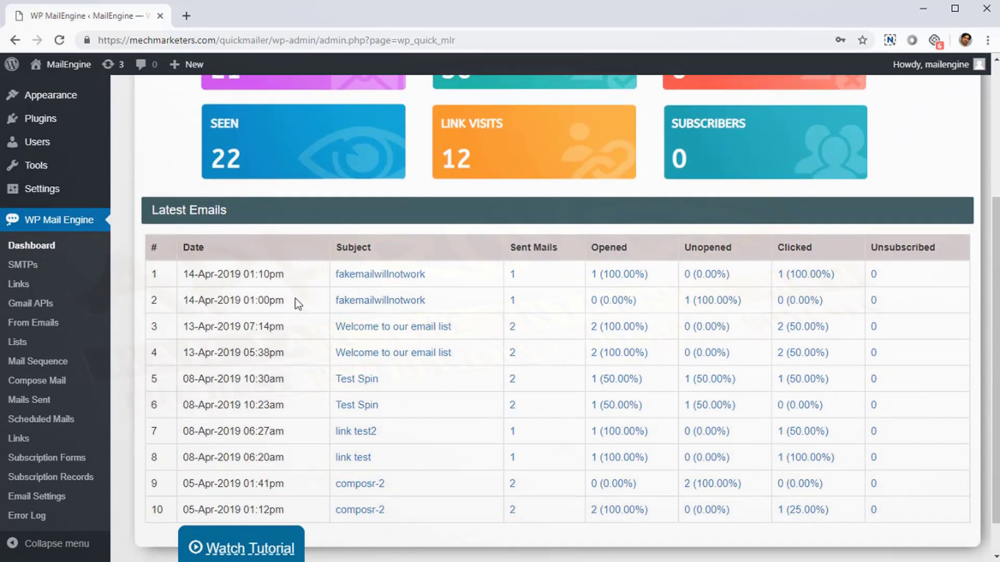
pyautogui.scroll(-1, 276, 300)
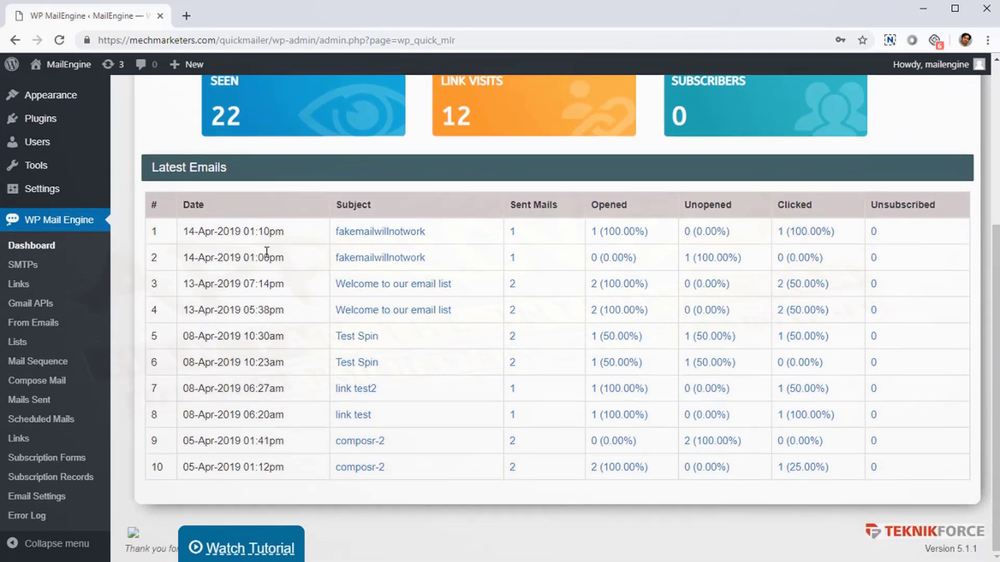
pyautogui.moveTo(207, 231); pyautogui.dragTo(276, 234)
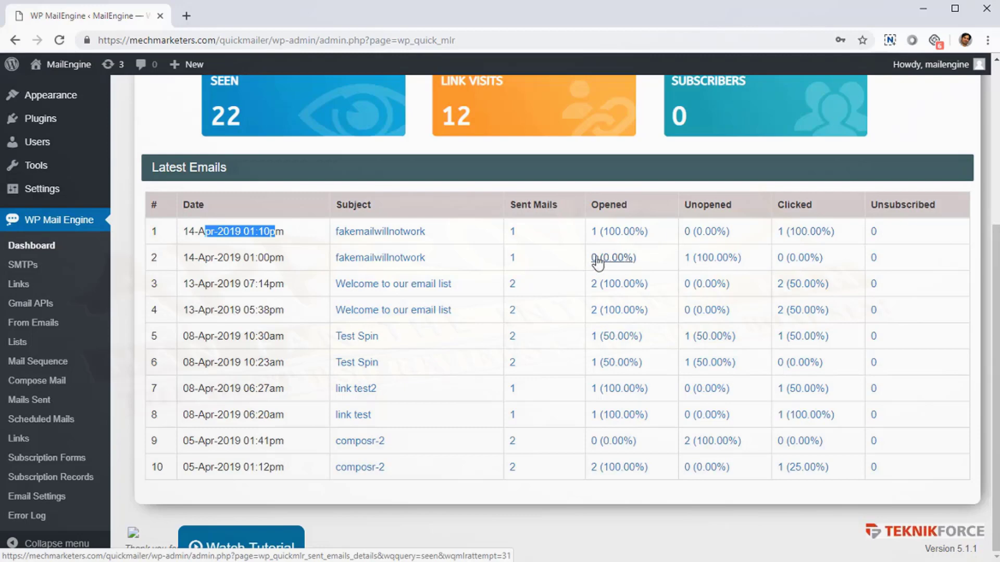
pyautogui.scroll(5, 720, 417)
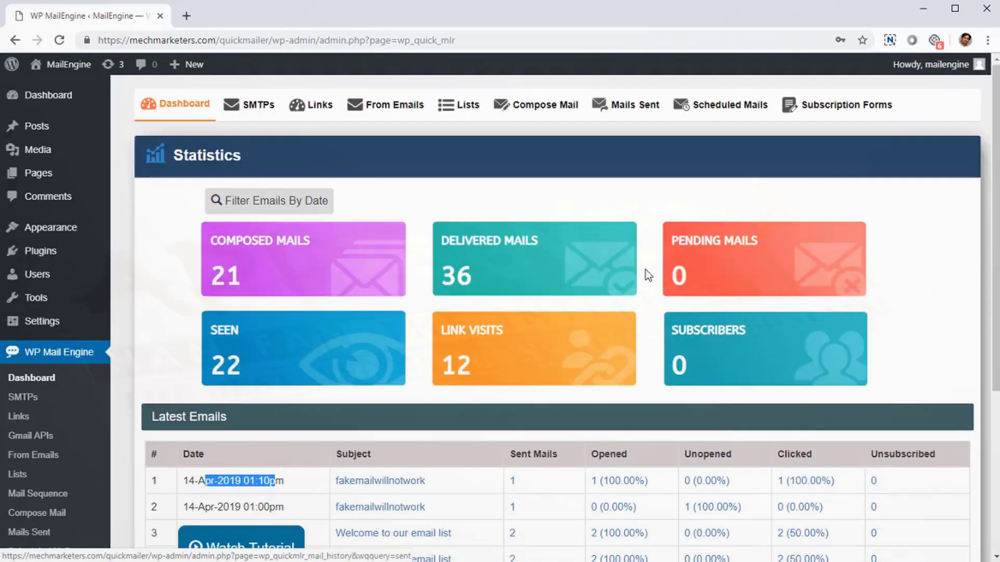
pyautogui.scroll(-4, 349, 326)
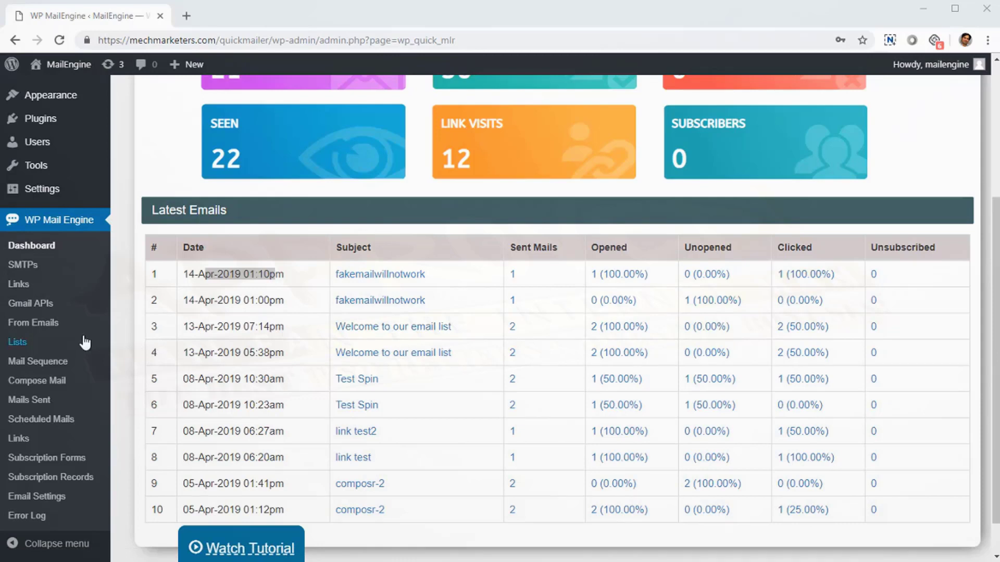
# - Open the Gmail APIs page and examine its sending advice, API list and the other available plugin sections
pyautogui.click(59, 311)
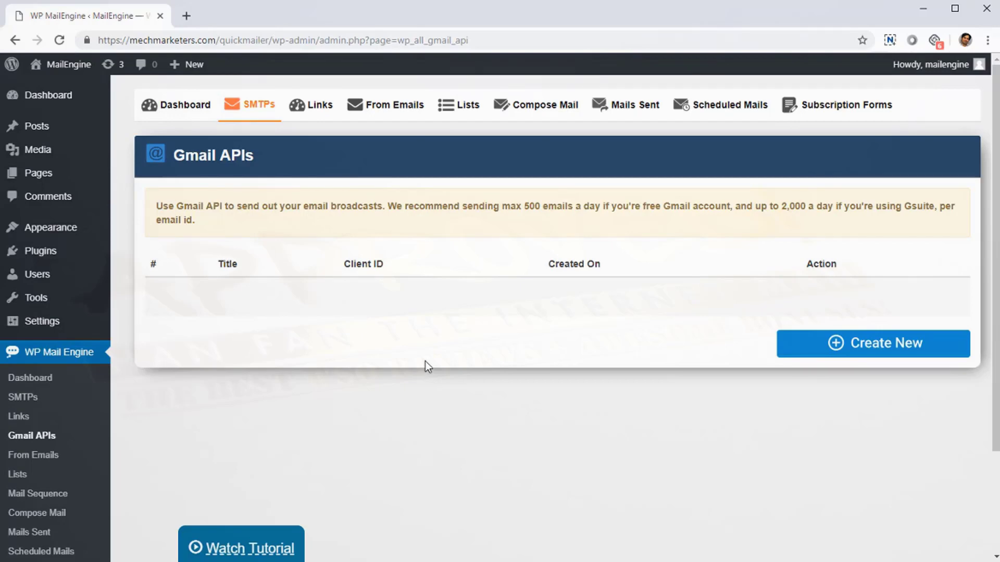
pyautogui.scroll(-3, 149, 409)
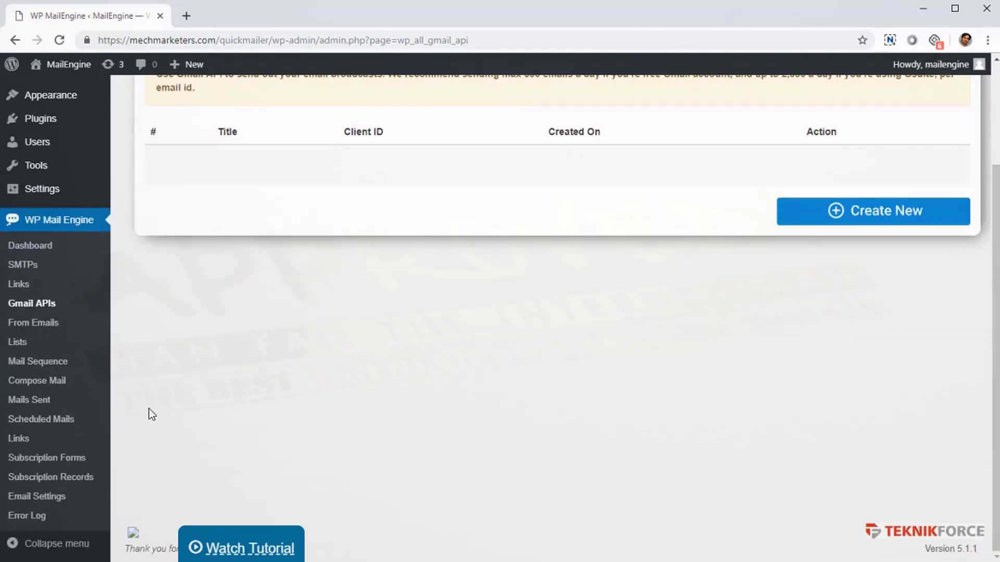
pyautogui.scroll(3, 150, 408)
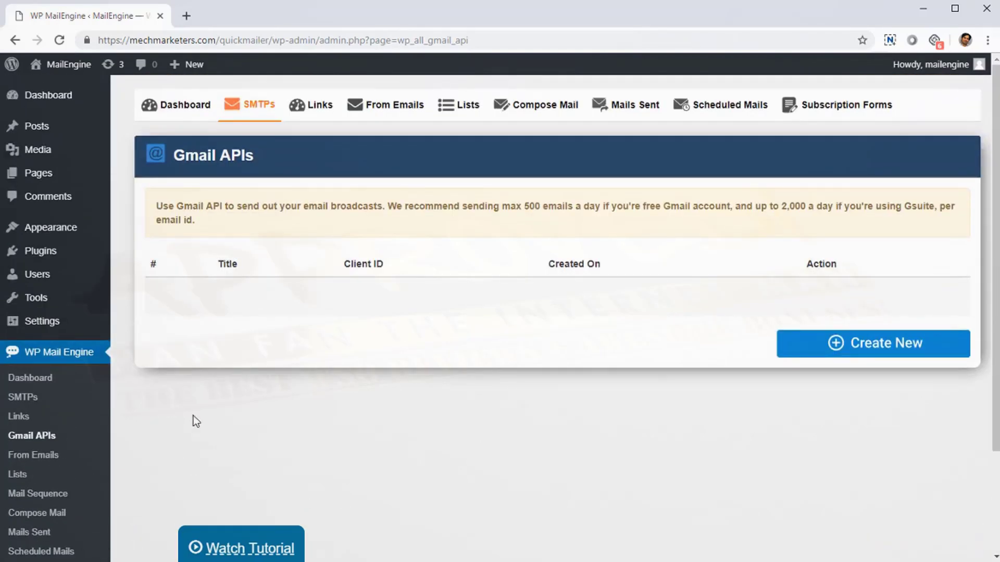
pyautogui.scroll(-3, 193, 417)
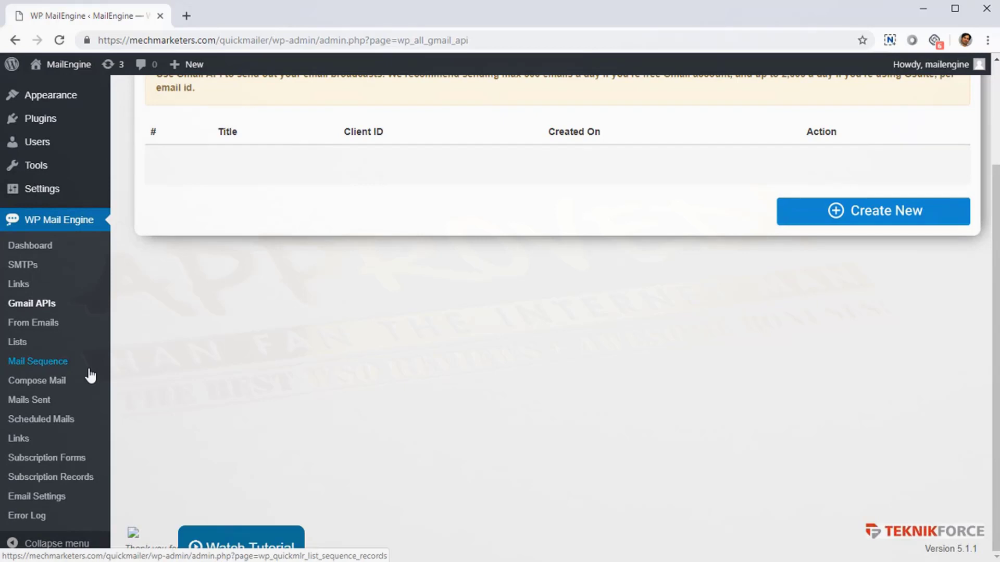
pyautogui.scroll(3, 11, 396)
pyautogui.scroll(-2, 16, 398)
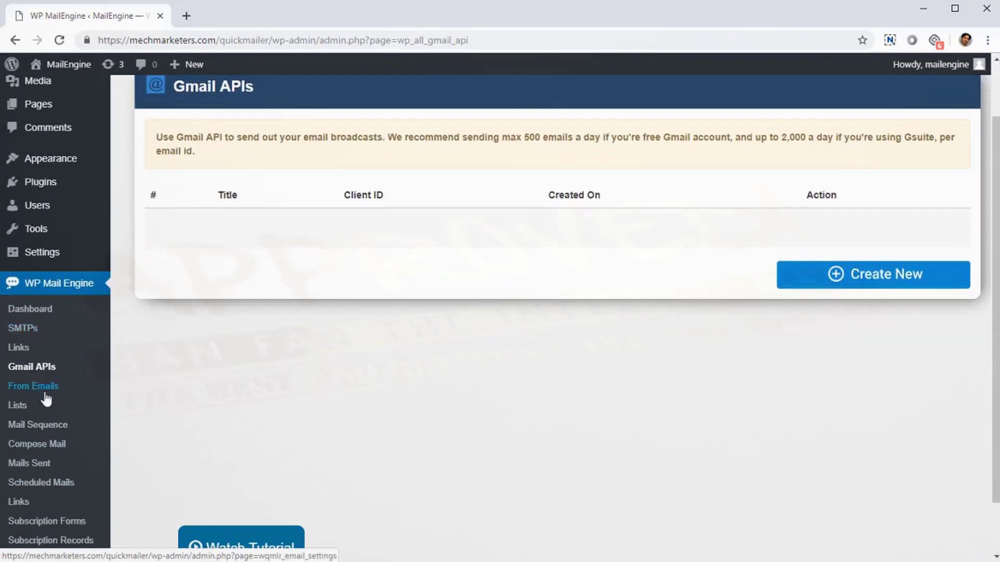
pyautogui.scroll(2, 47, 399)
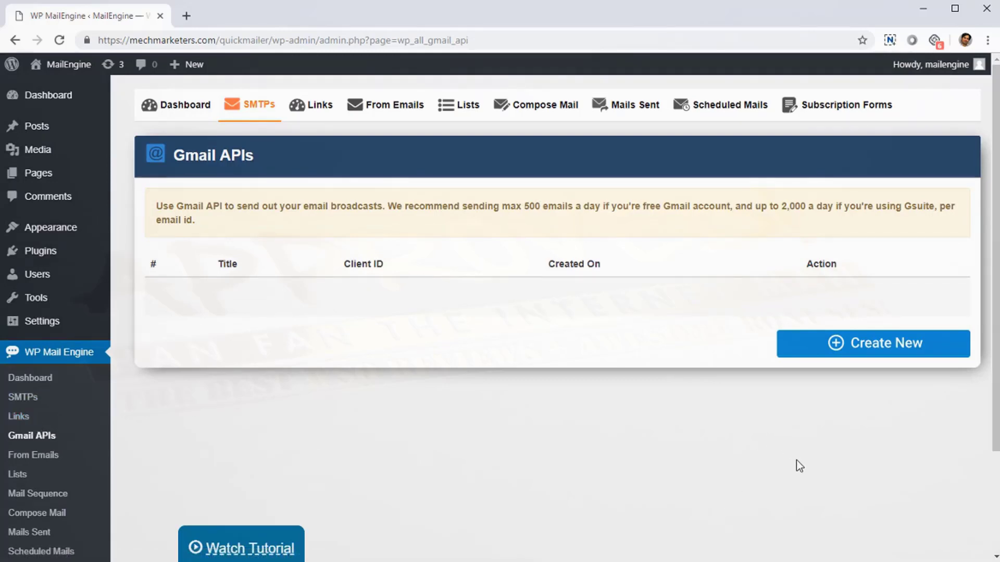
pyautogui.scroll(-2, 78, 510)
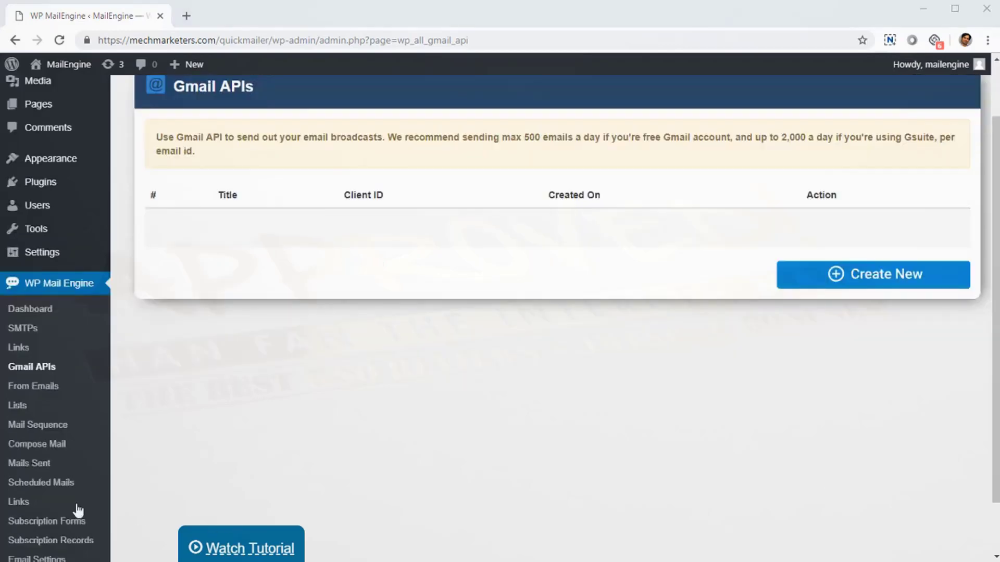
# - Start composing a new email broadcast and look through the fields of the whole form
pyautogui.click(49, 444)
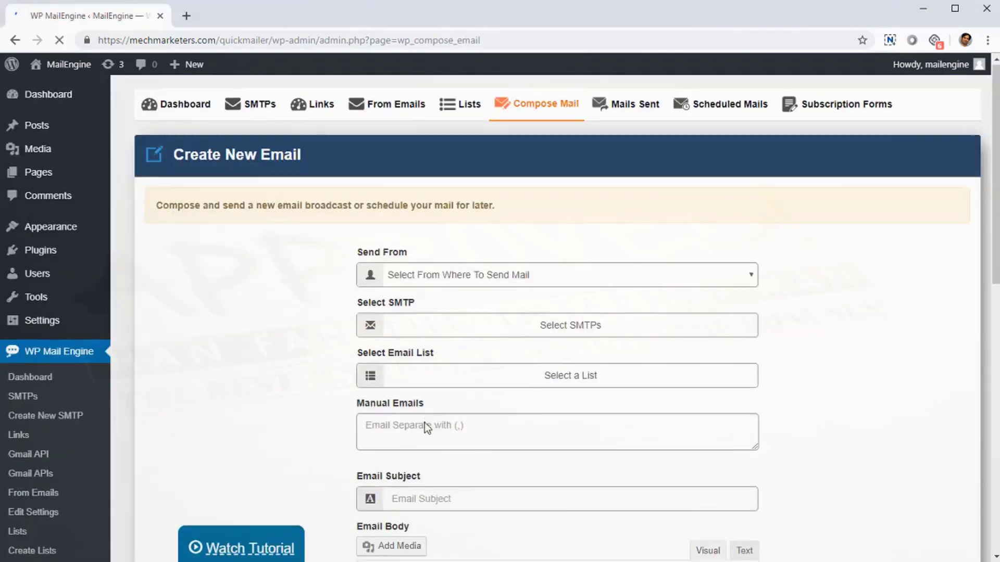
pyautogui.scroll(-9, 423, 422)
pyautogui.scroll(-4, 333, 393)
pyautogui.scroll(10, 326, 393)
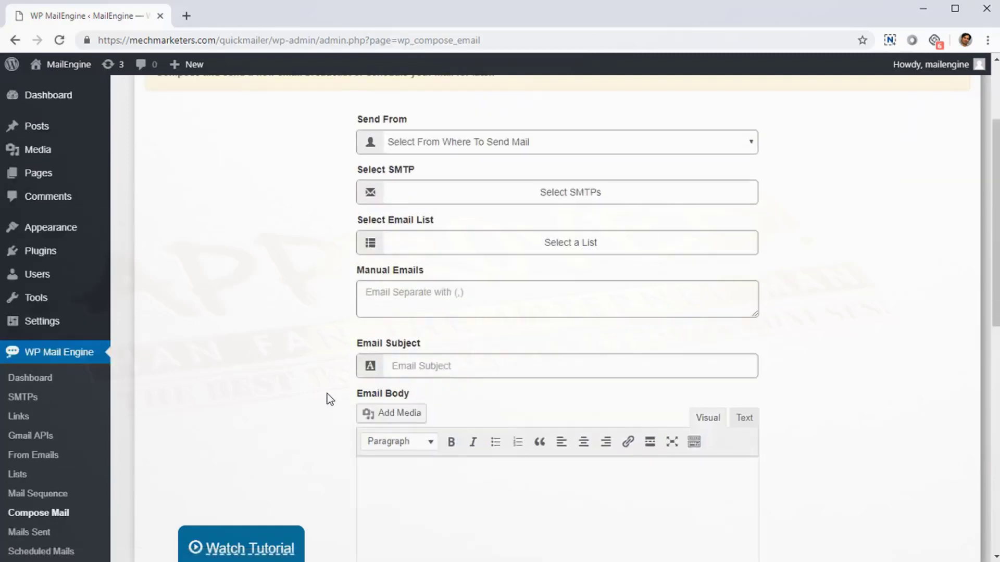
# - Set the email's sender to Test and enable both WordPress Mail and Gmail as its SMTPs
pyautogui.click(433, 279)
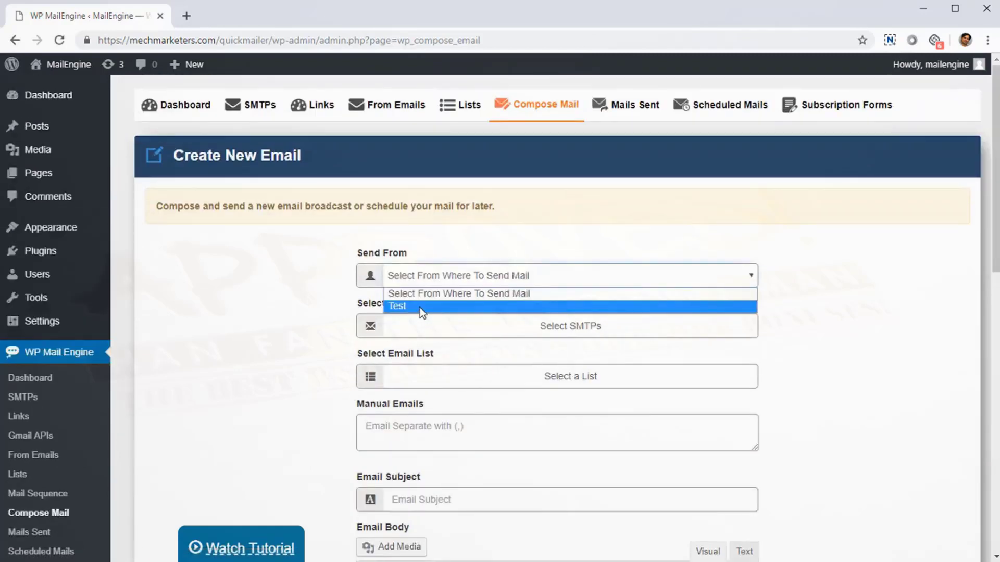
pyautogui.click(420, 308)
pyautogui.scroll(-1, 422, 318)
pyautogui.click(439, 270)
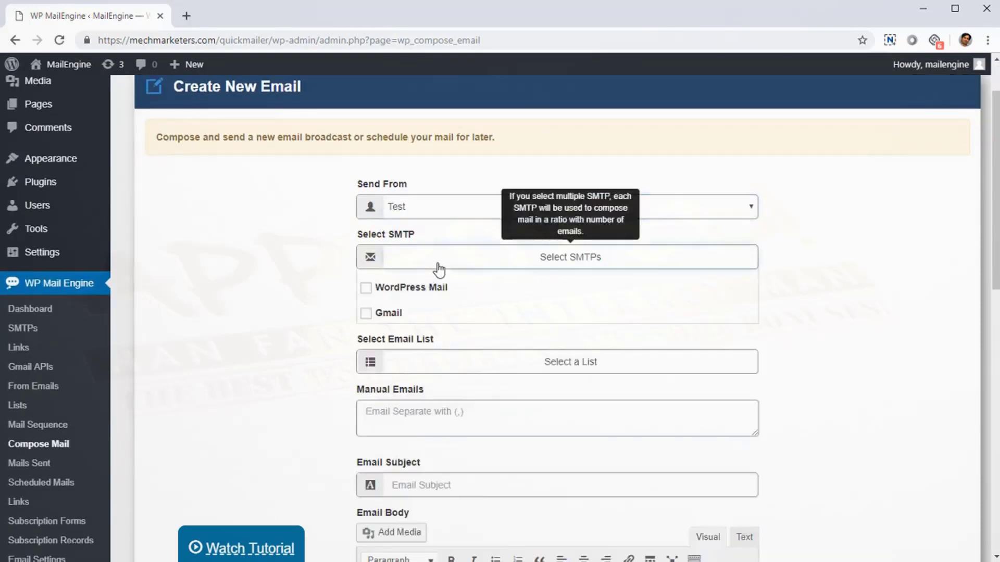
pyautogui.click(414, 288)
pyautogui.click(394, 316)
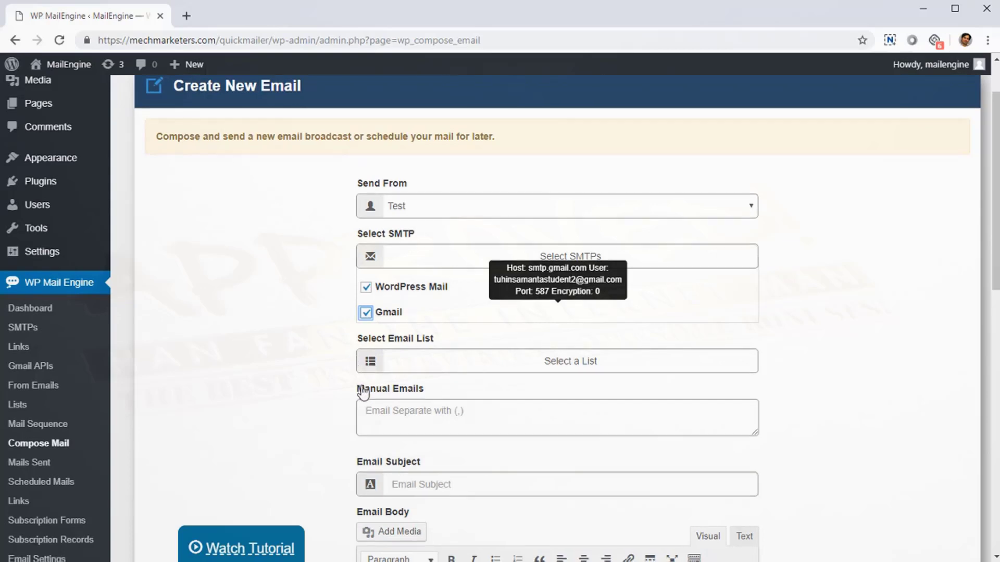
# - Choose only the VisitorsList1 list with 0 subscribers as the email list for the broadcast
pyautogui.scroll(-1, 375, 365)
pyautogui.click(427, 293)
pyautogui.scroll(-2, 437, 322)
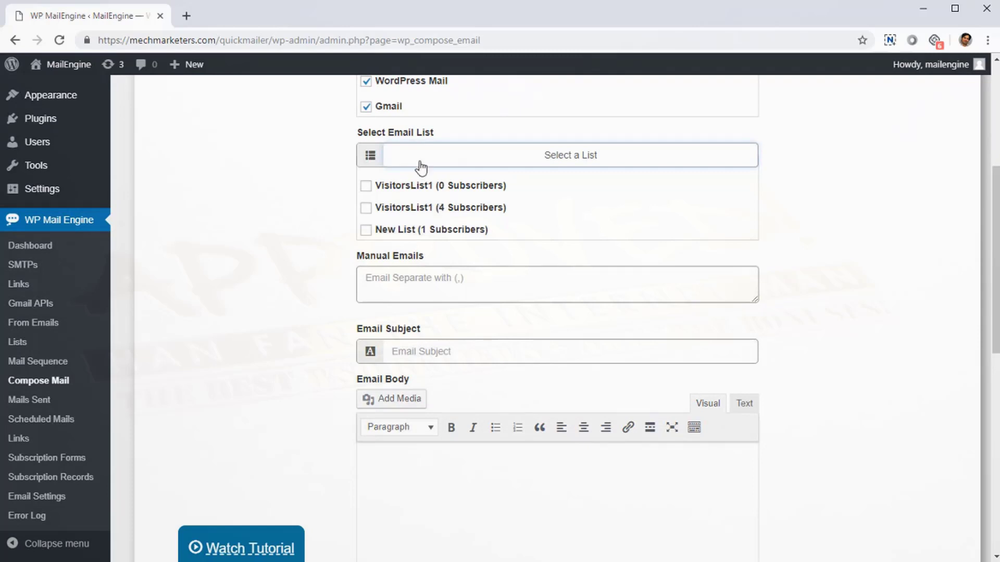
pyautogui.click(418, 212)
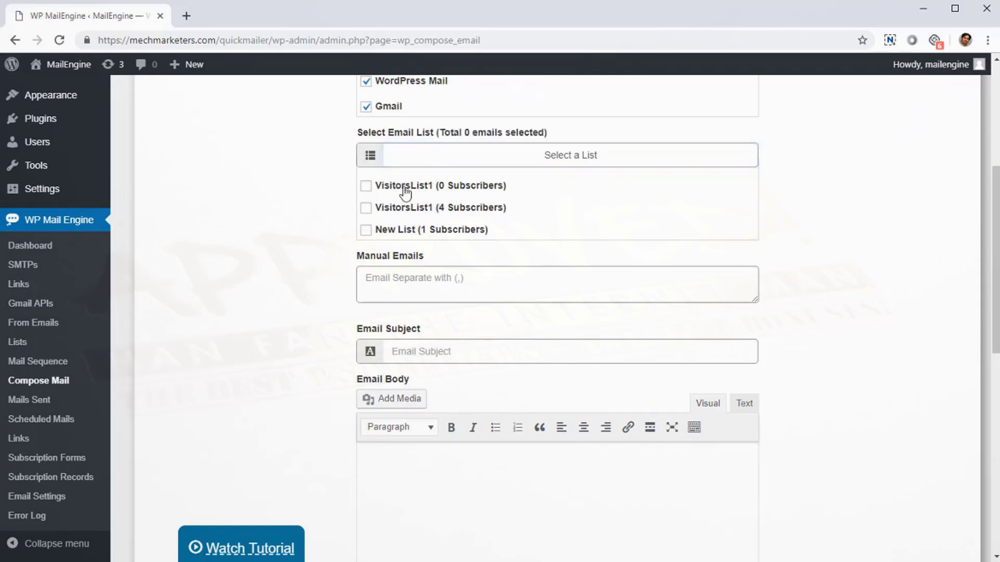
pyautogui.click(366, 187)
pyautogui.click(366, 209)
pyautogui.click(365, 231)
pyautogui.click(366, 209)
pyautogui.click(367, 231)
# - Add one sample email address as a manual recipient of the broadcast
pyautogui.click(399, 292)
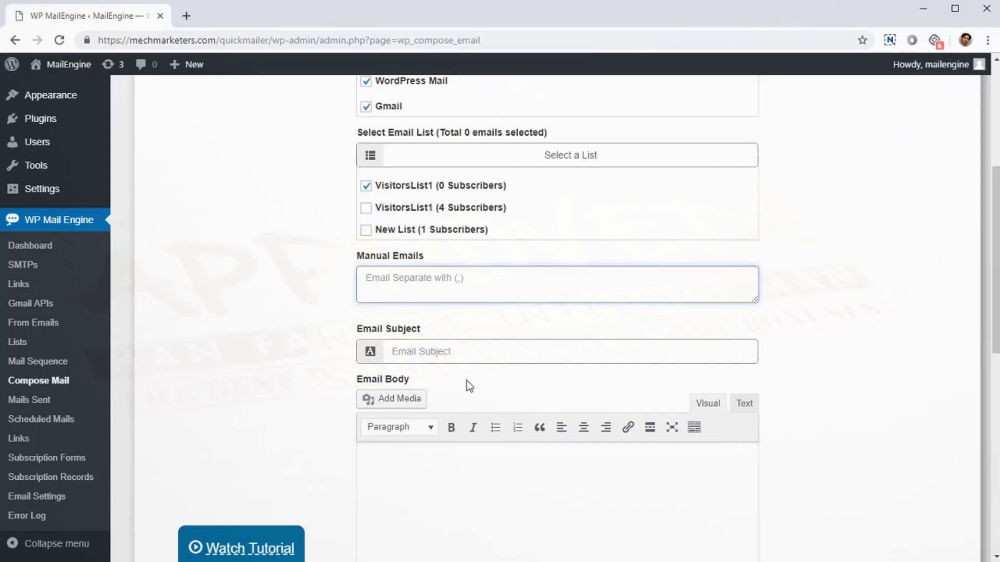
pyautogui.write('email@email.com')
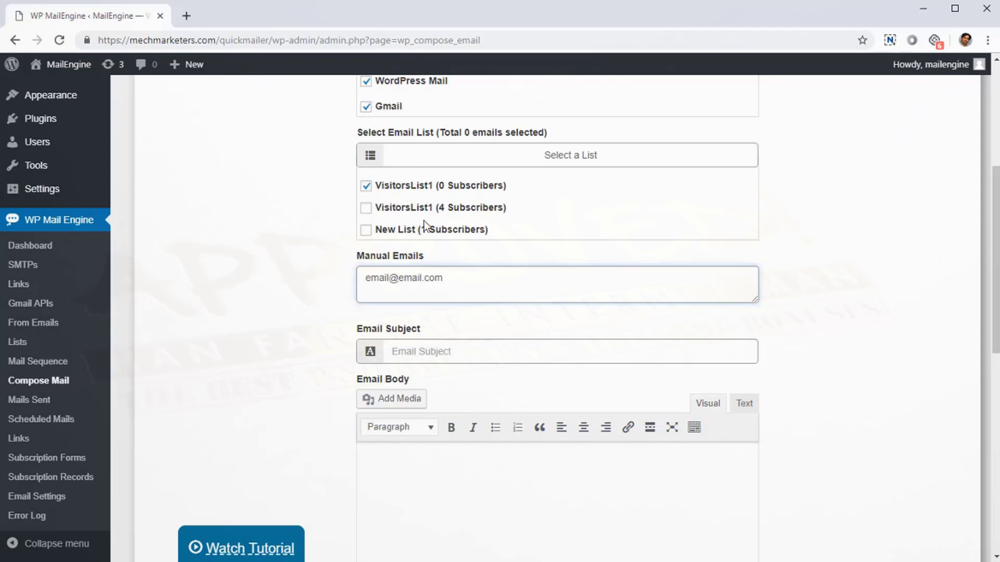
pyautogui.hotkey('ctrl', 'a')
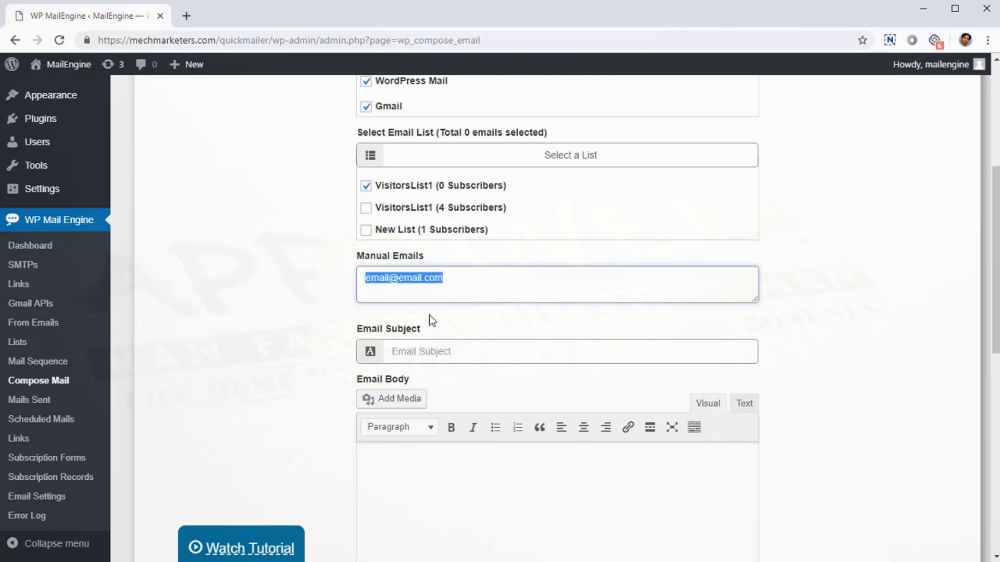
pyautogui.click(475, 289)
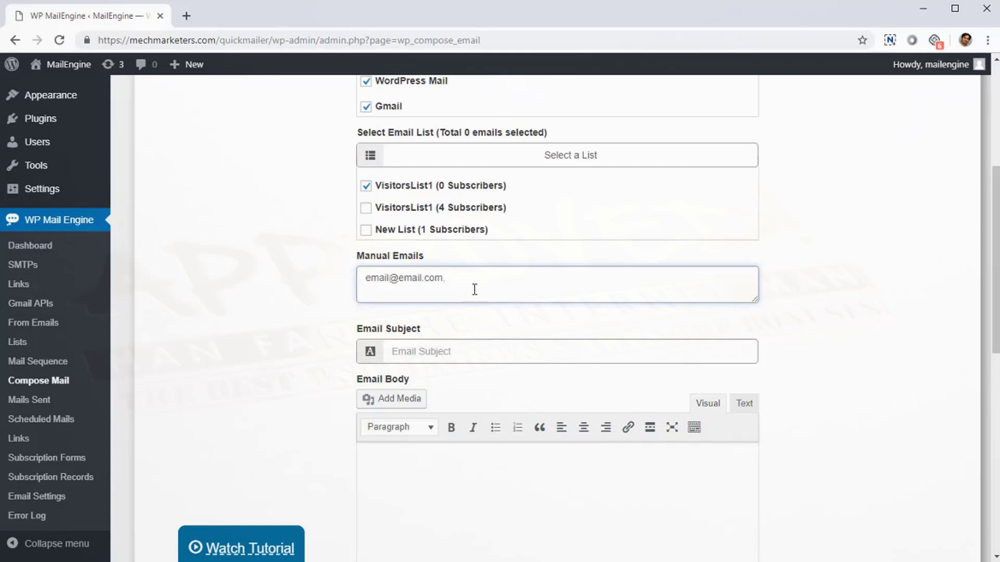
pyautogui.write(',')
pyautogui.press('BackSpace')
# - Enter "This is my fantastic subject line" as the email subject
pyautogui.scroll(-1, 469, 293)
pyautogui.click(411, 285)
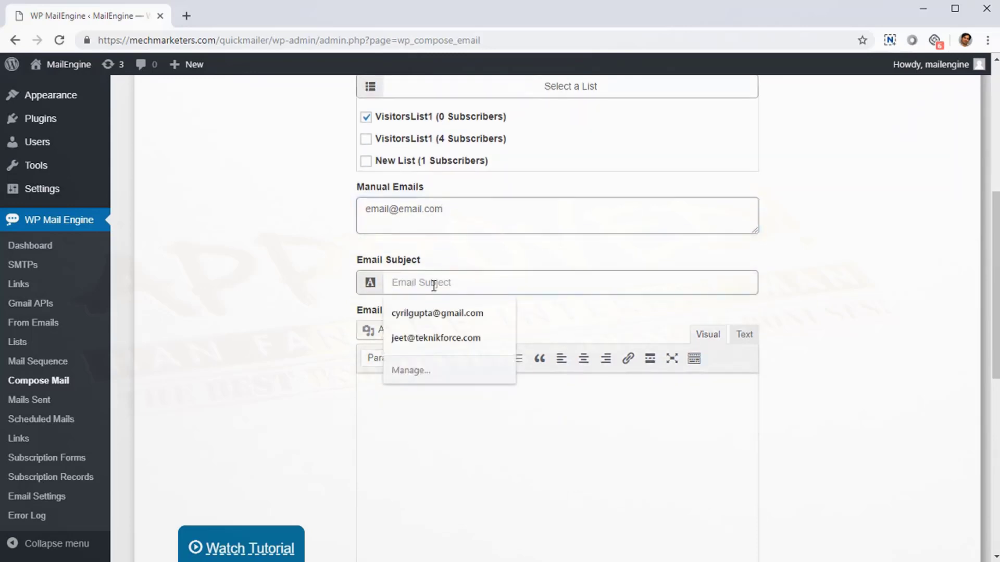
pyautogui.write('This is my f')
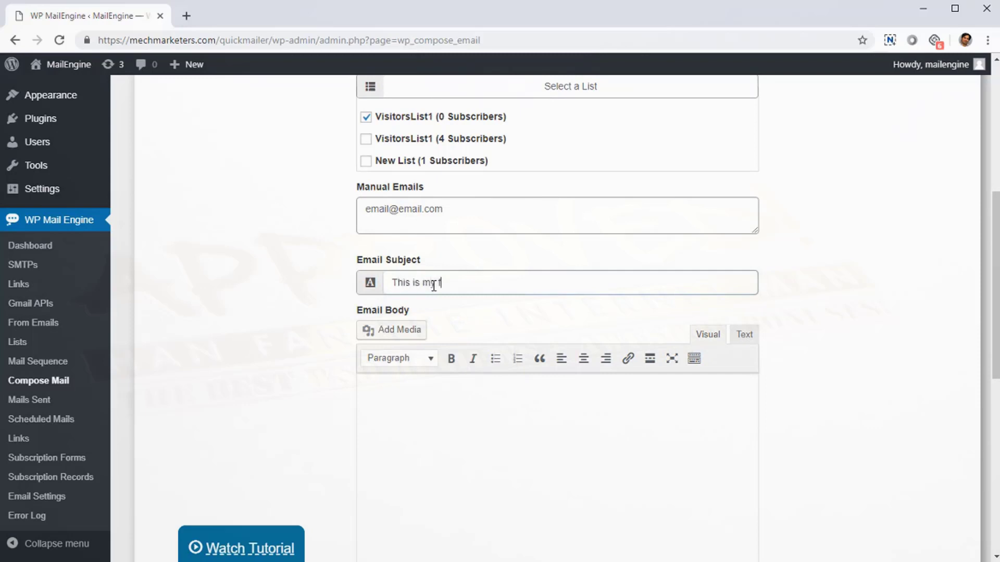
pyautogui.write('antastic subject line')
# - Begin the email body with the greeting "Hi," and start a new paragraph below it
pyautogui.scroll(-5, 423, 281)
pyautogui.click(514, 207)
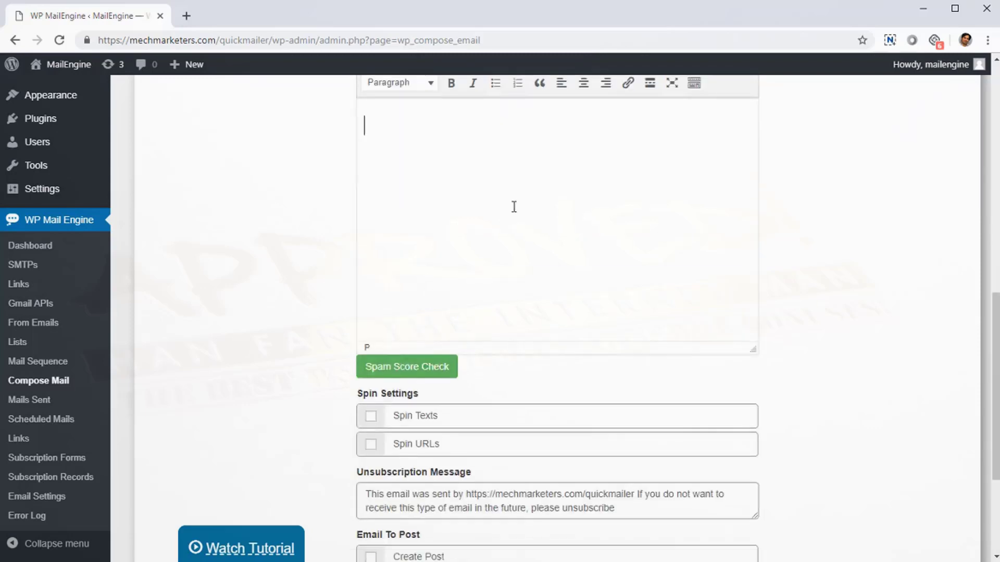
pyautogui.scroll(3, 514, 206)
pyautogui.write('Hi')
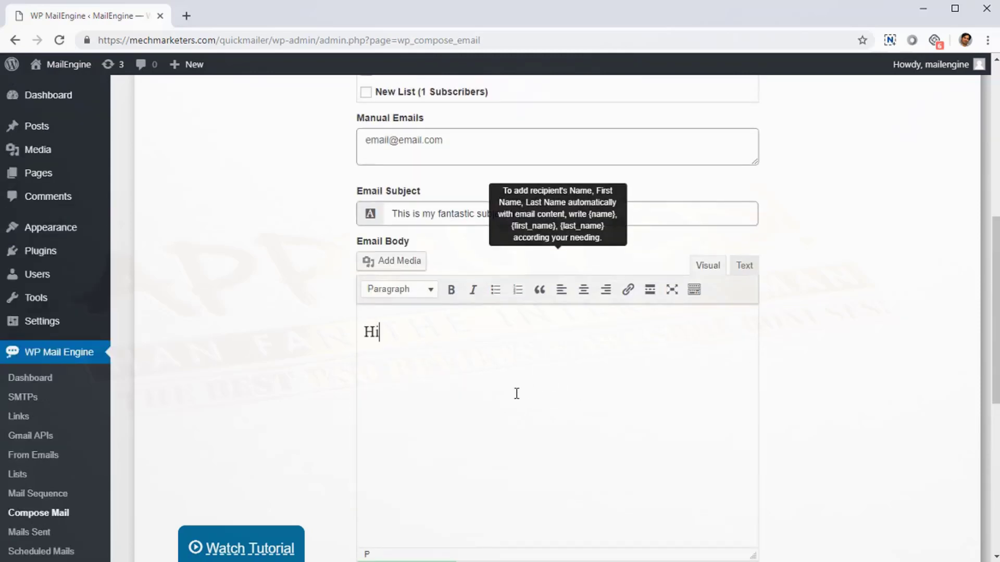
pyautogui.write(',')
pyautogui.press('Return')
pyautogui.press('Return')
pyautogui.press('BackSpace')
# - Add the bold line "I am a bold text" to the email body and return to normal weight on a new line
pyautogui.hotkey('ctrl', 'b')
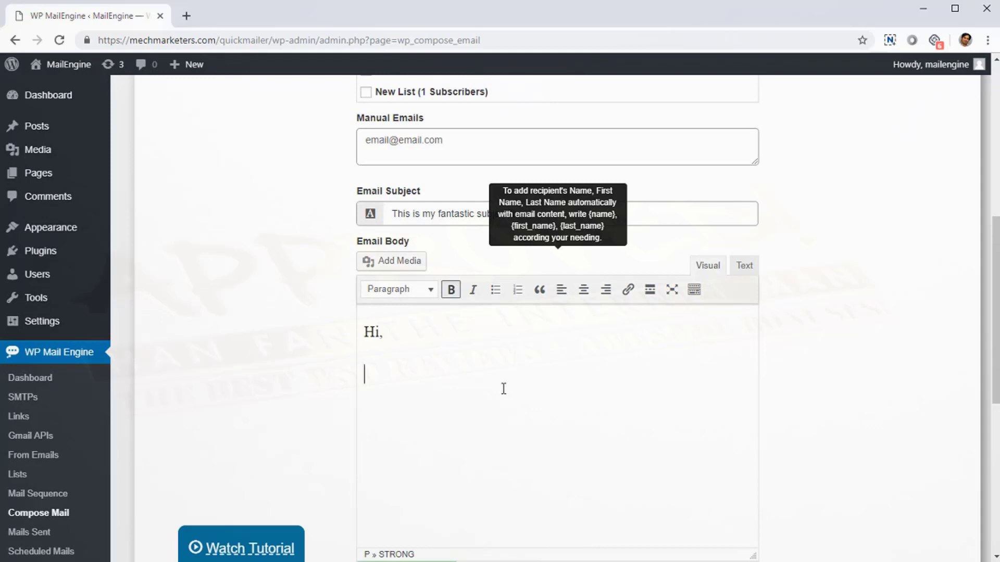
pyautogui.write('I am a bold ')
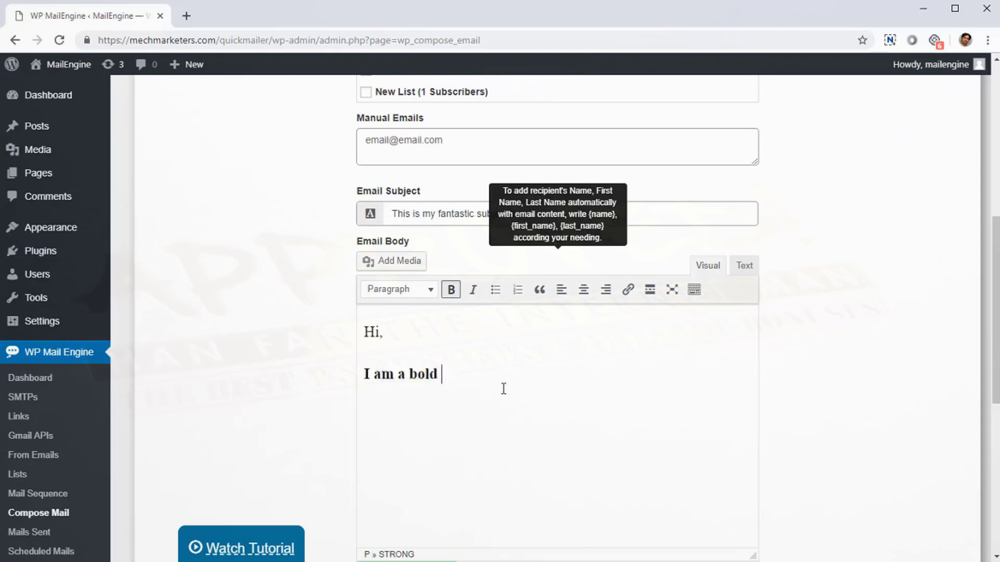
pyautogui.write('text')
pyautogui.press('Return')
pyautogui.press('Return')
pyautogui.hotkey('ctrl', 'b')
# - Add the italic line "I am italic" below the bold text and switch italics off on a new line
pyautogui.write('I')
pyautogui.press('BackSpace')
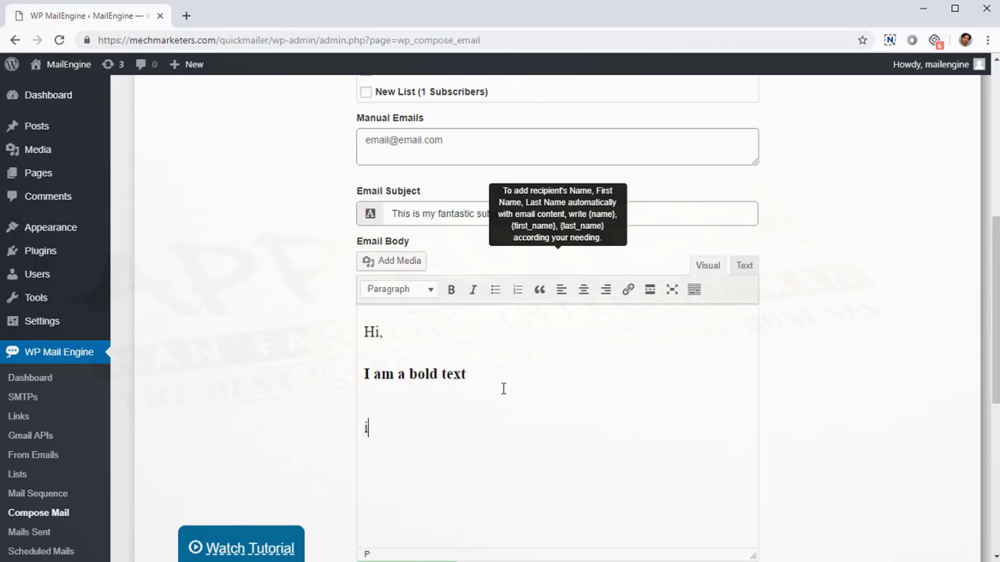
pyautogui.hotkey('ctrl', 'i')
pyautogui.write('I am ita')
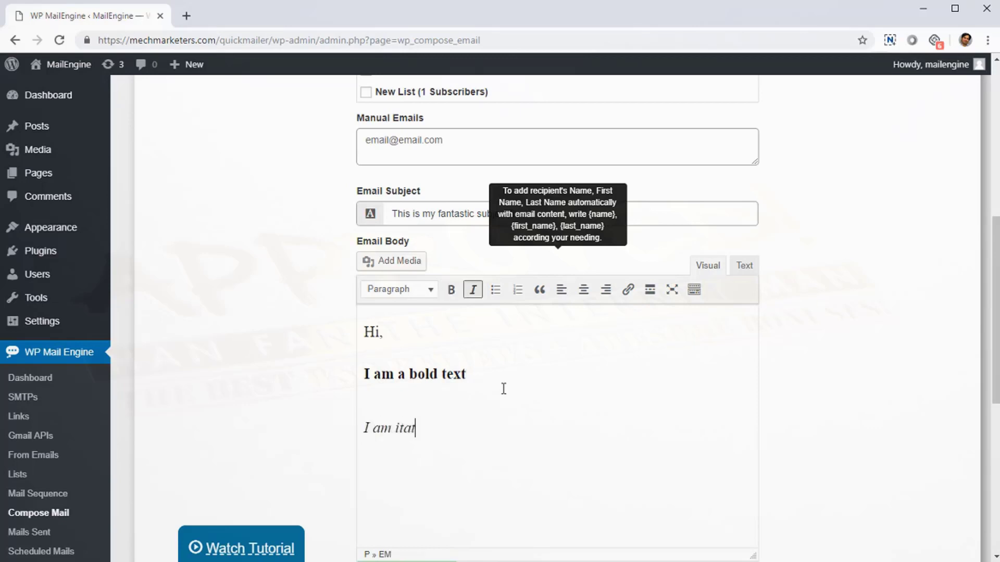
pyautogui.write('lic')
pyautogui.press('BackSpace')
pyautogui.press('BackSpace')
pyautogui.press('BackSpace')
pyautogui.write('lic')
pyautogui.press('Return')
pyautogui.hotkey('ctrl', 'i')
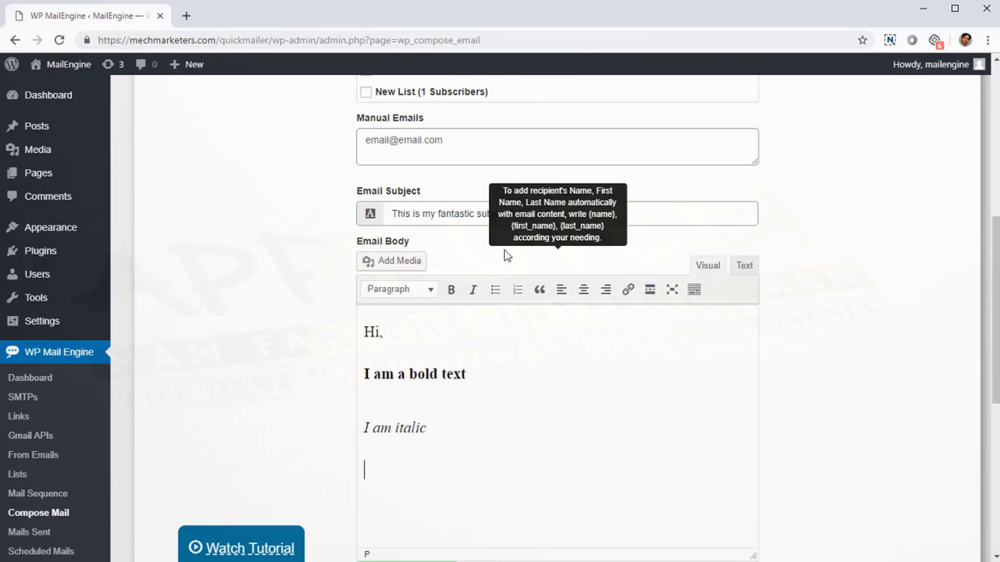
# - Add a bulleted list with the single item "This is a list" and end the list with a normal paragraph
pyautogui.click(496, 295)
pyautogui.write('This is a')
pyautogui.press('BackSpace')
pyautogui.press('BackSpace')
pyautogui.press('BackSpace')
pyautogui.press('BackSpace')
pyautogui.press('BackSpace')
pyautogui.press('BackSpace')
pyautogui.press('BackSpace')
pyautogui.press('BackSpace')
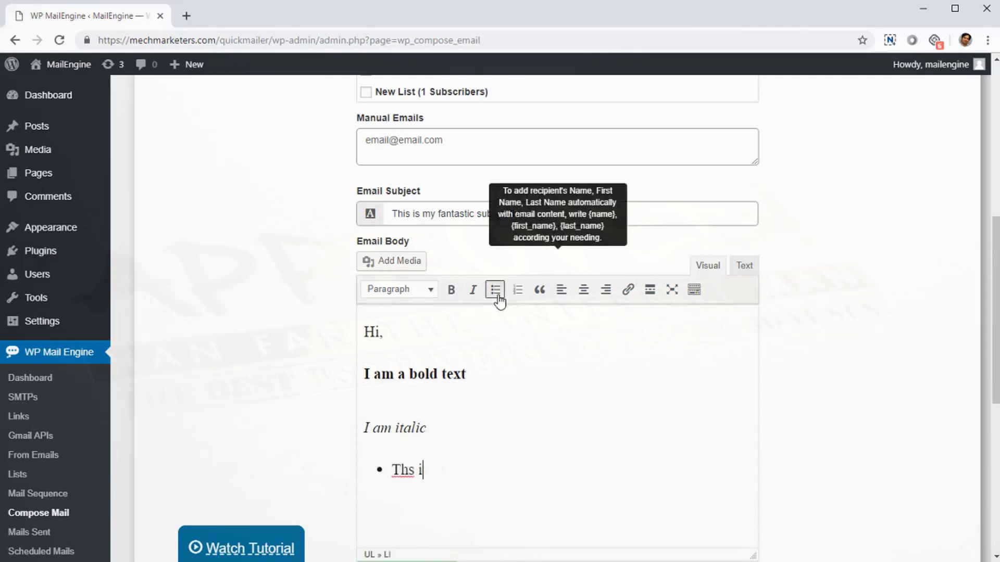
pyautogui.write('is is a list')
pyautogui.press('Return')
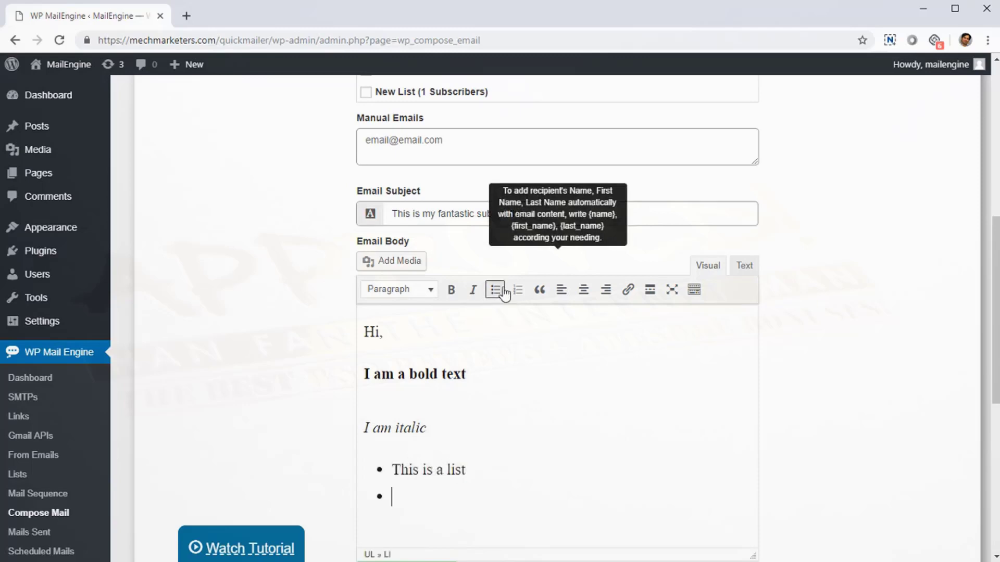
pyautogui.press('BackSpace')
pyautogui.press('Return')
pyautogui.press('Return')
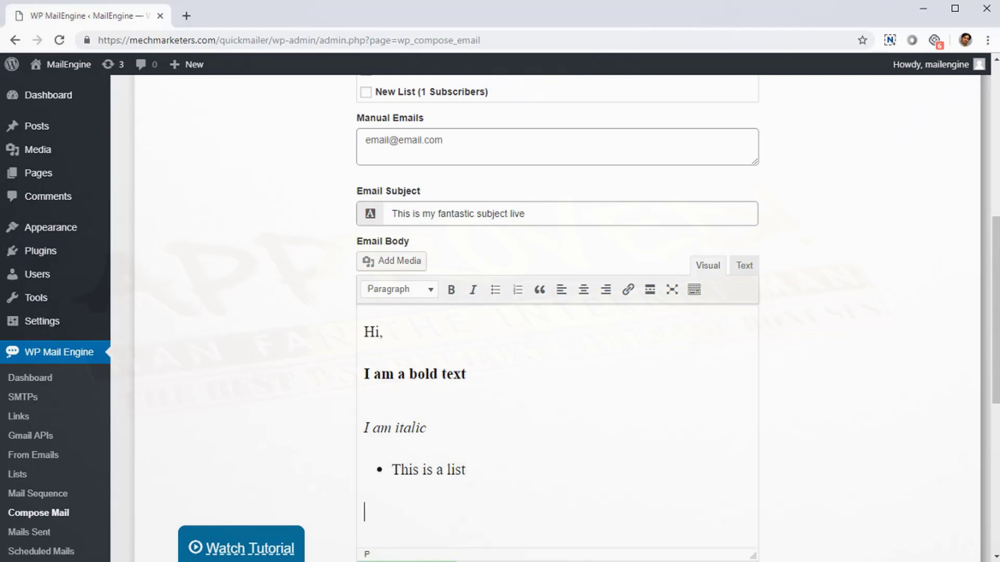
# - Add the line "Smaller" below the list, select it and look through the available paragraph and heading styles
pyautogui.write('T')
pyautogui.press('BackSpace')
pyautogui.write('Smaller')
pyautogui.moveTo(391, 528); pyautogui.dragTo(392, 489)
pyautogui.click(431, 297)
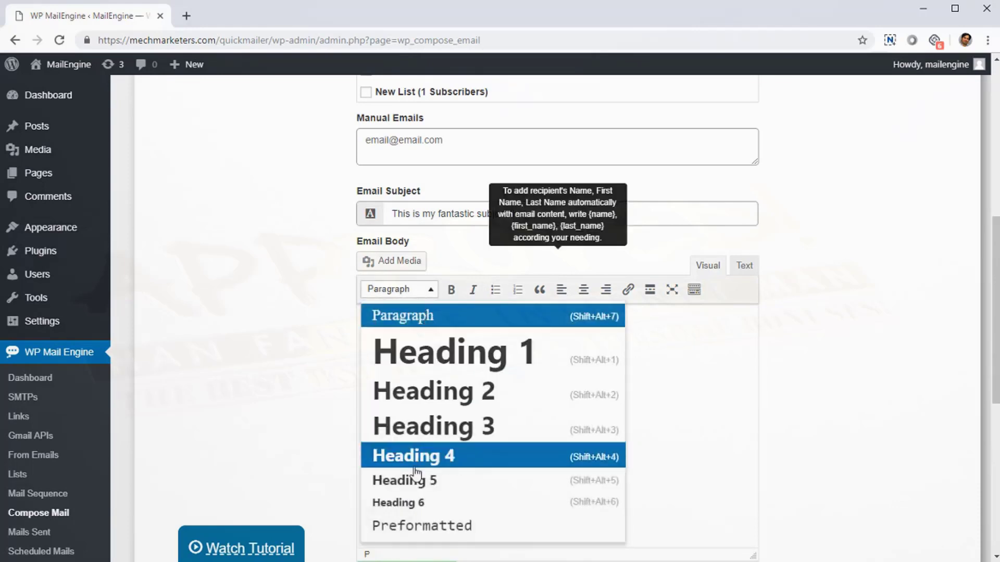
pyautogui.scroll(-4, 418, 503)
pyautogui.scroll(2, 204, 256)
pyautogui.click(205, 256)
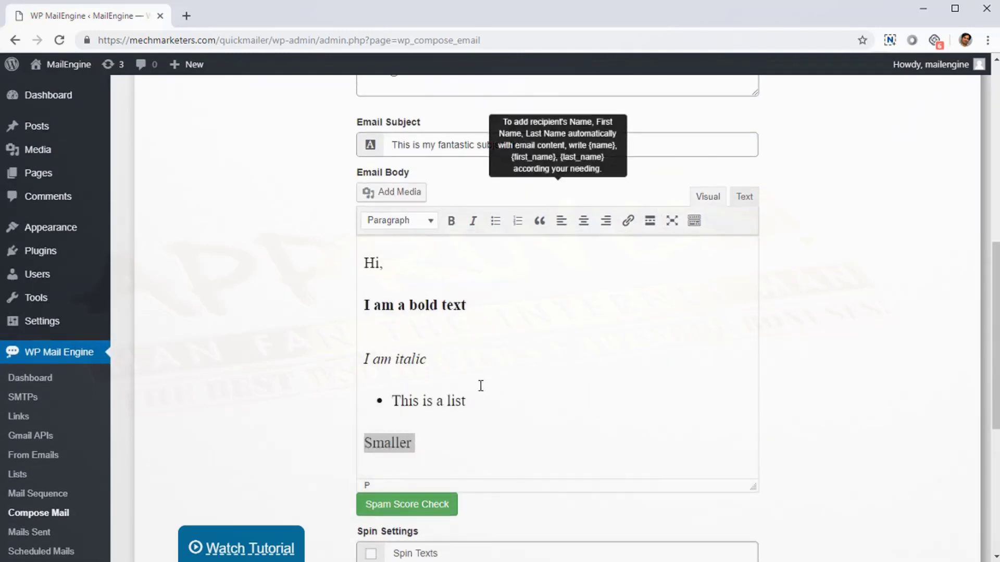
pyautogui.click(513, 390)
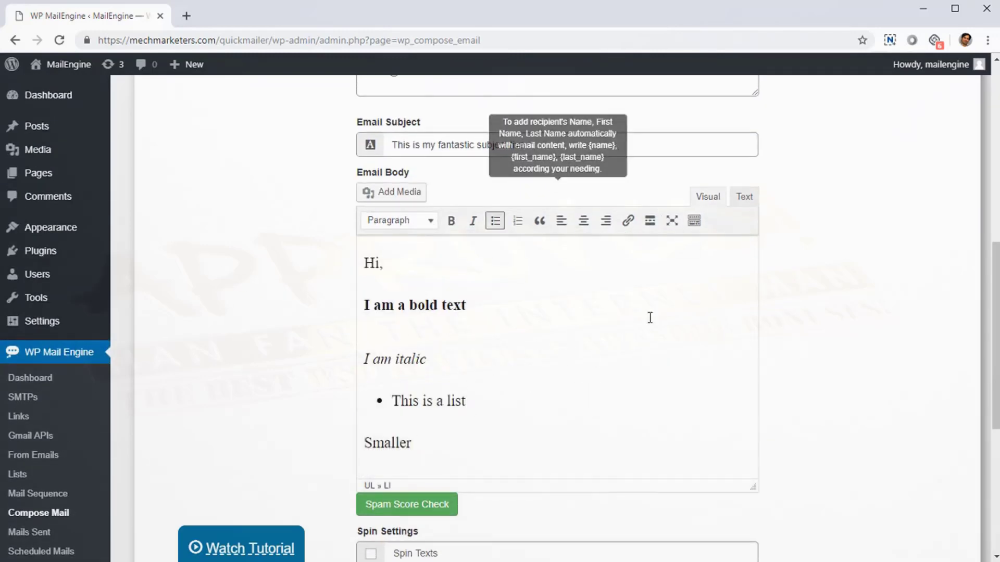
# - Examine the HTML source of the email body, including the list markup, and return to the visual editor
pyautogui.click(745, 198)
pyautogui.moveTo(444, 388); pyautogui.dragTo(348, 286)
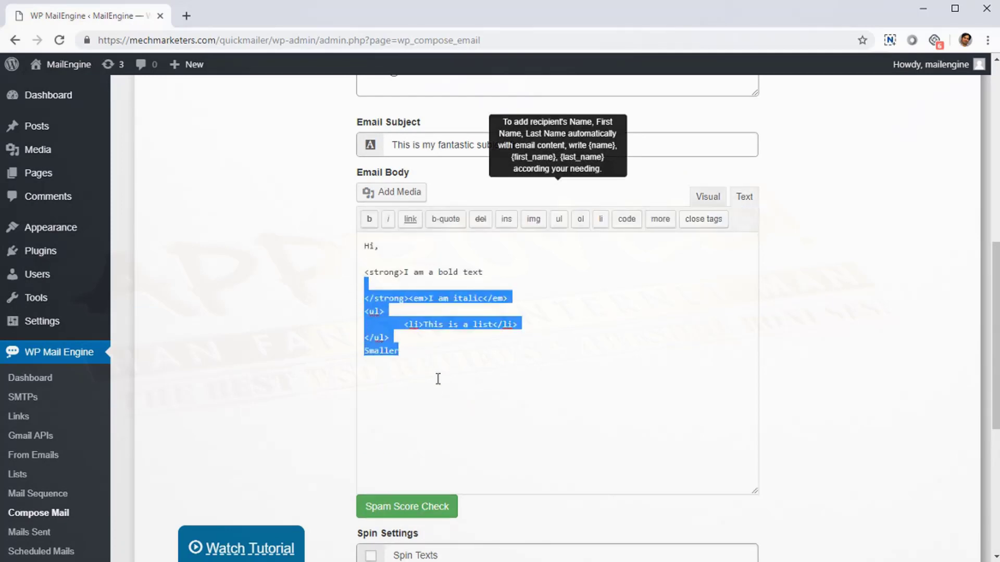
pyautogui.click(411, 364)
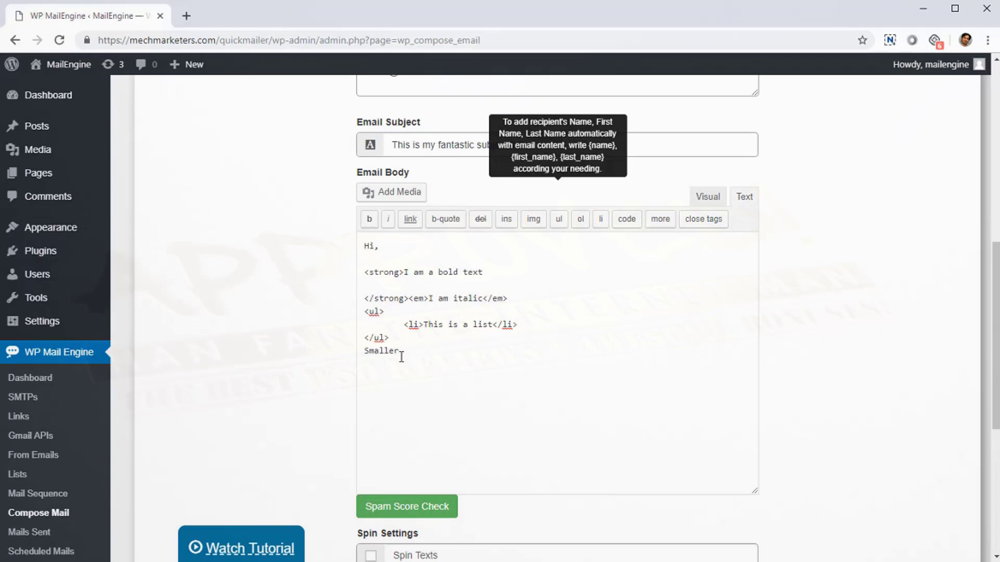
pyautogui.moveTo(402, 358); pyautogui.dragTo(357, 310)
pyautogui.click(399, 361)
pyautogui.scroll(-1, 462, 378)
pyautogui.scroll(1, 496, 319)
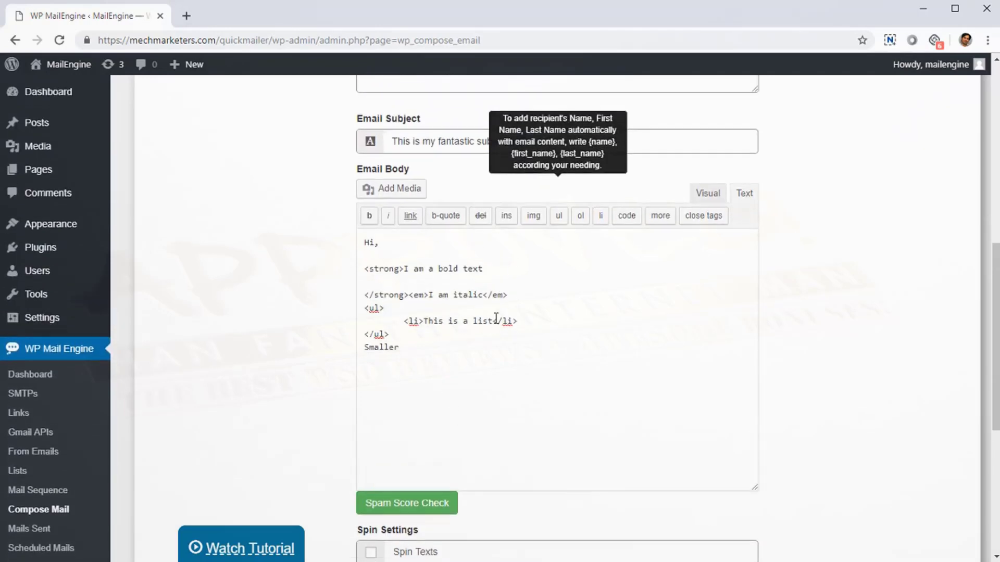
pyautogui.click(710, 197)
# - Enable Spin Texts in the spin settings below the email body
pyautogui.scroll(-4, 546, 360)
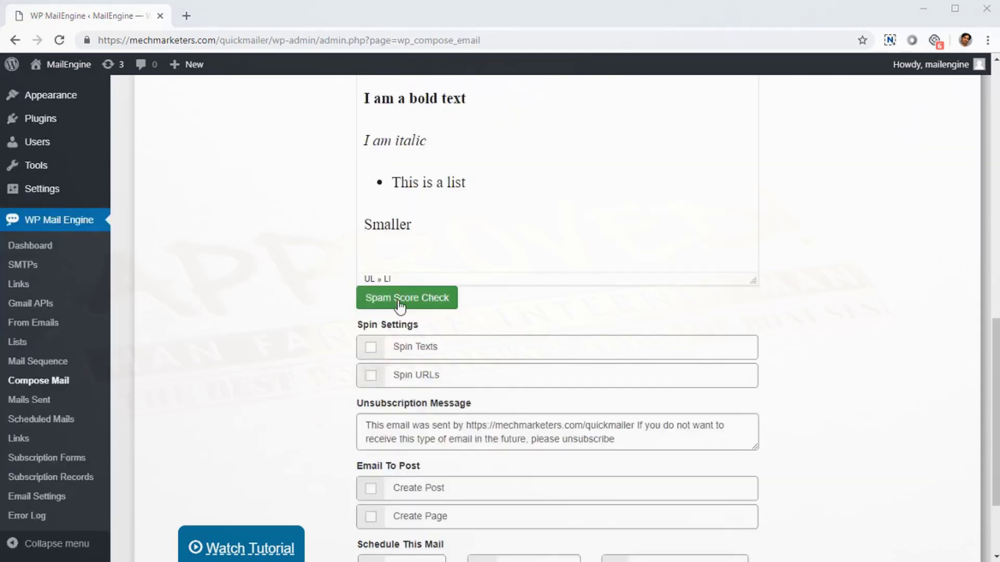
pyautogui.scroll(1, 402, 375)
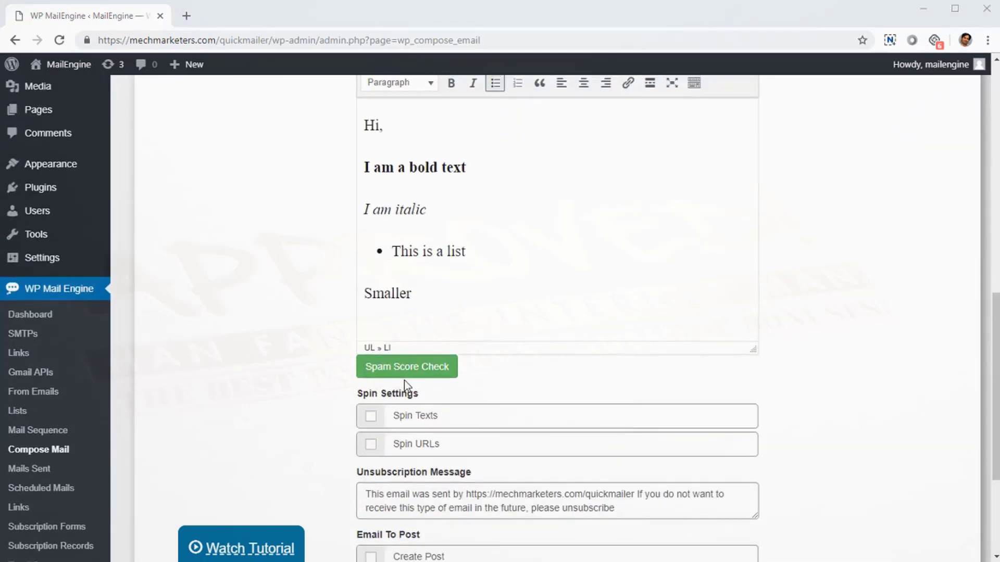
pyautogui.scroll(-2, 406, 385)
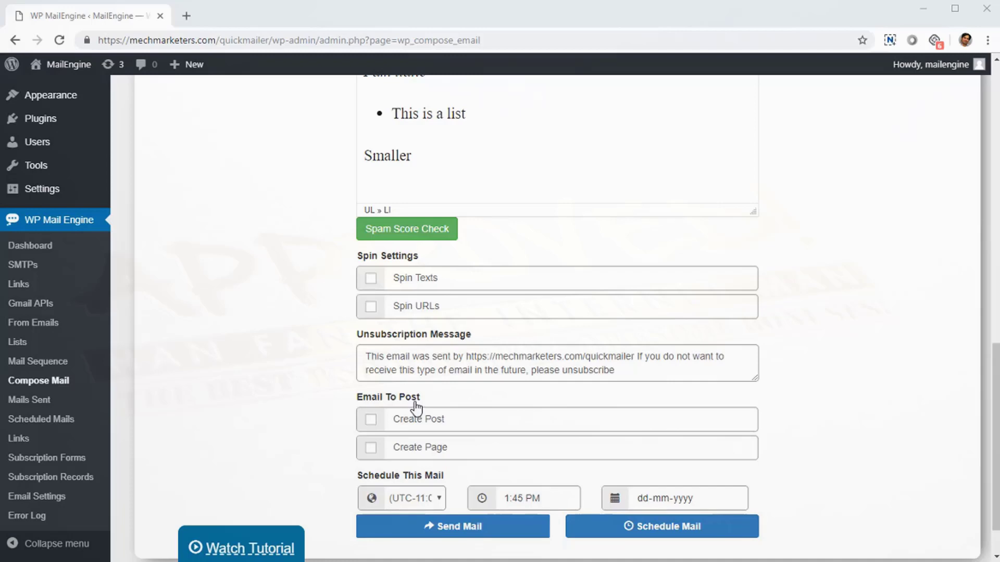
pyautogui.scroll(-1, 411, 380)
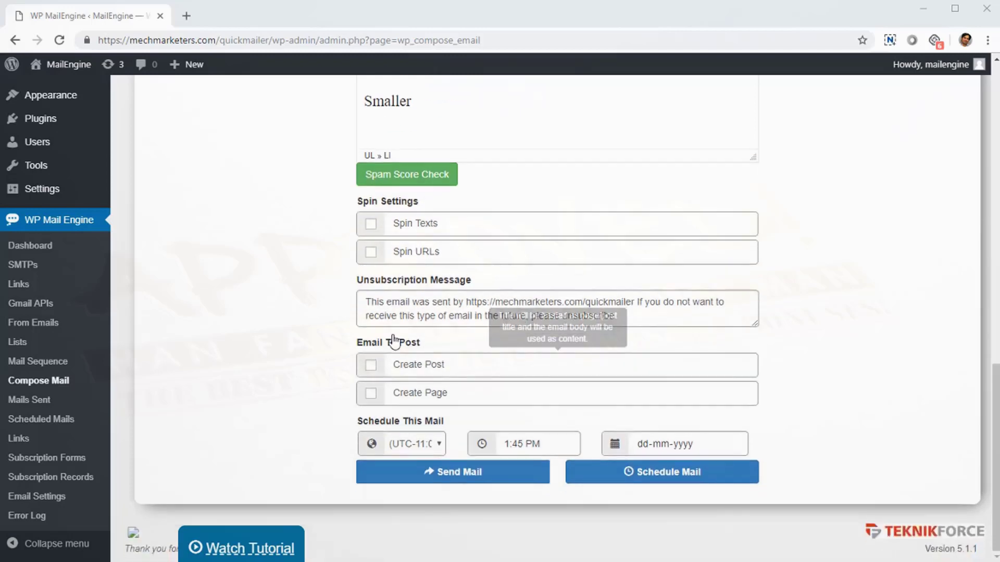
pyautogui.click(372, 227)
# - Replace the sample body with spin text that starts with "{Hey how are you doing? | How are you today?}" and ends with "My name"
pyautogui.scroll(3, 451, 313)
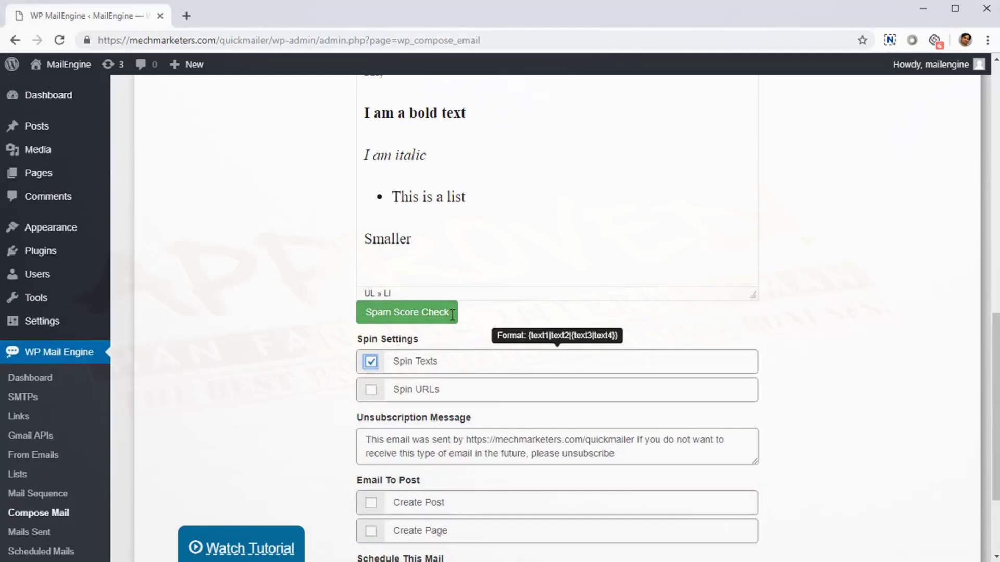
pyautogui.scroll(1, 464, 317)
pyautogui.click(455, 292)
pyautogui.keyDown('shift'); pyautogui.click(337, 186); pyautogui.keyUp('shift')
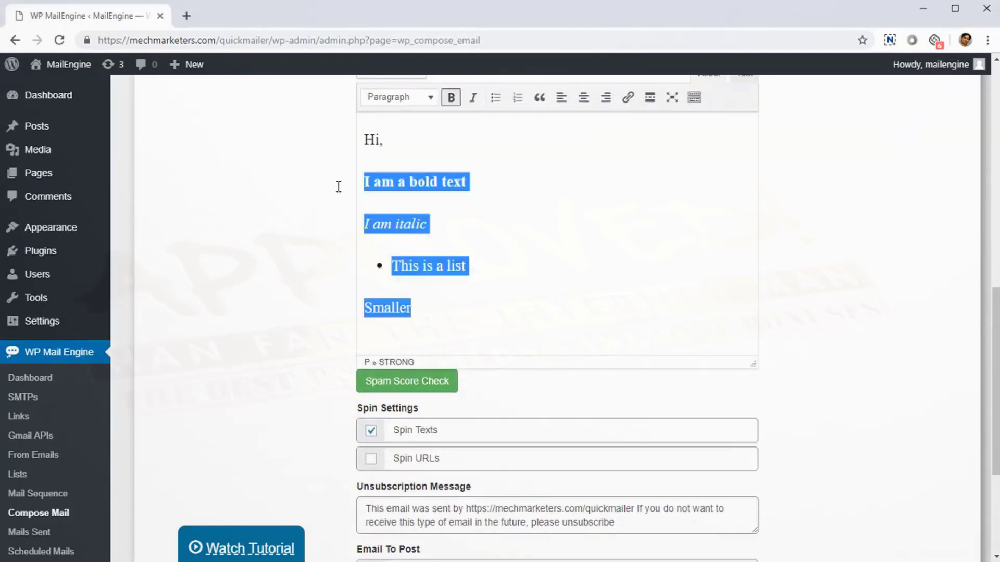
pyautogui.hotkey('alt', 'Tab')
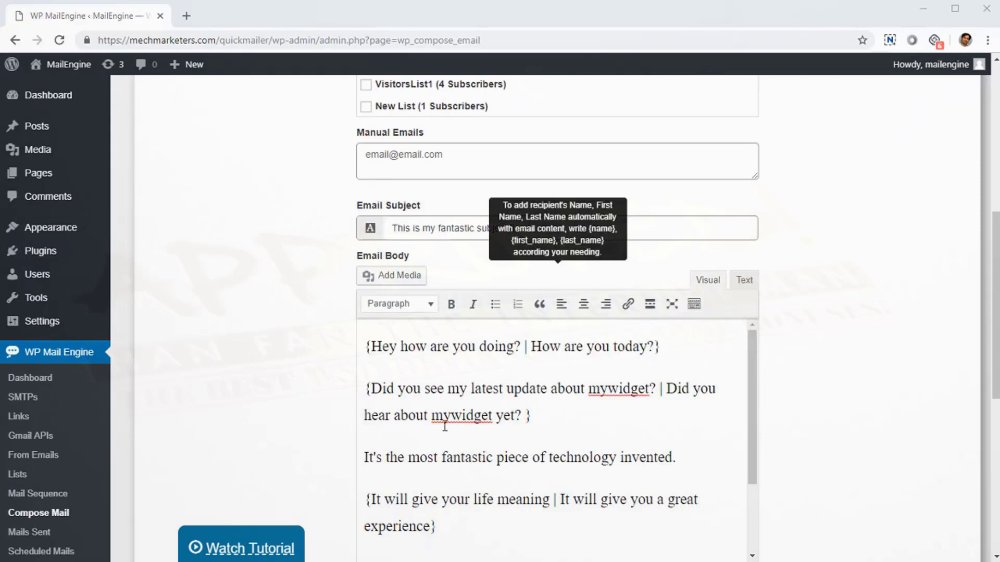
# - Examine how the braces and vertical bar separate the alternatives in the first line of the email body
pyautogui.click(366, 347)
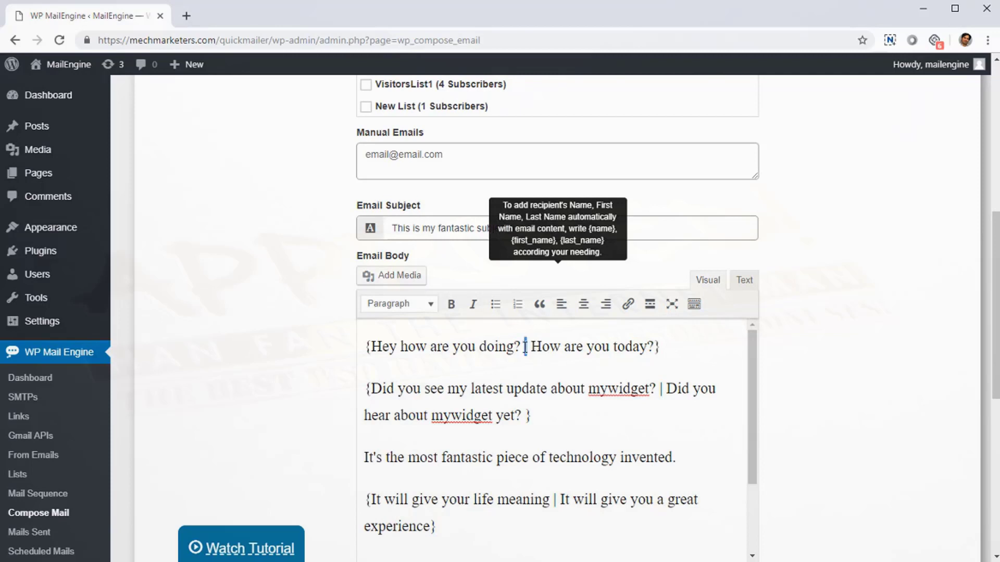
pyautogui.moveTo(529, 347); pyautogui.dragTo(523, 348)
pyautogui.click(402, 346)
pyautogui.scroll(-2, 461, 390)
pyautogui.scroll(2, 461, 391)
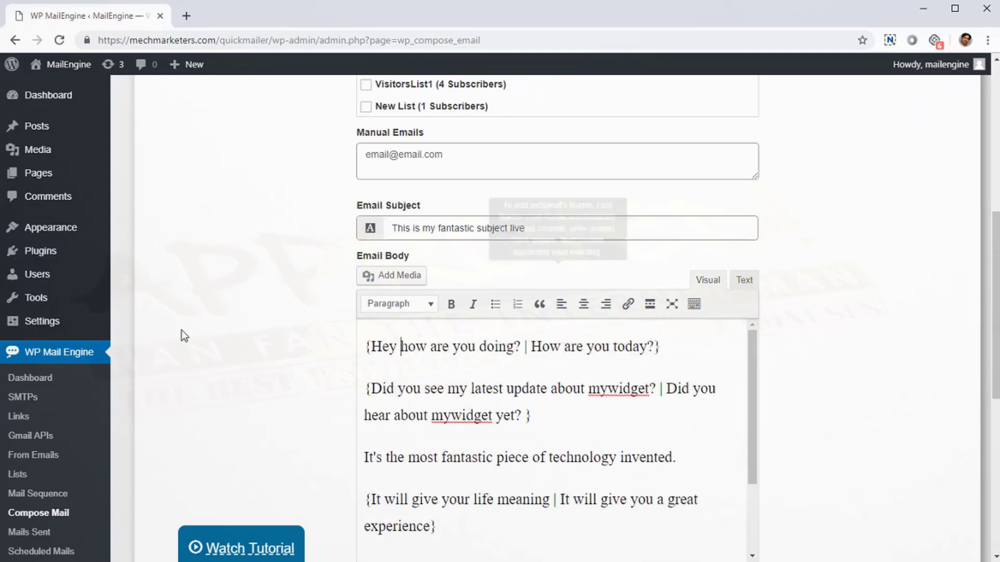
# - Read through the spin alternatives in the whole email body, from the opening line down to the sign-off
pyautogui.scroll(-1, 531, 367)
pyautogui.scroll(-1, 443, 365)
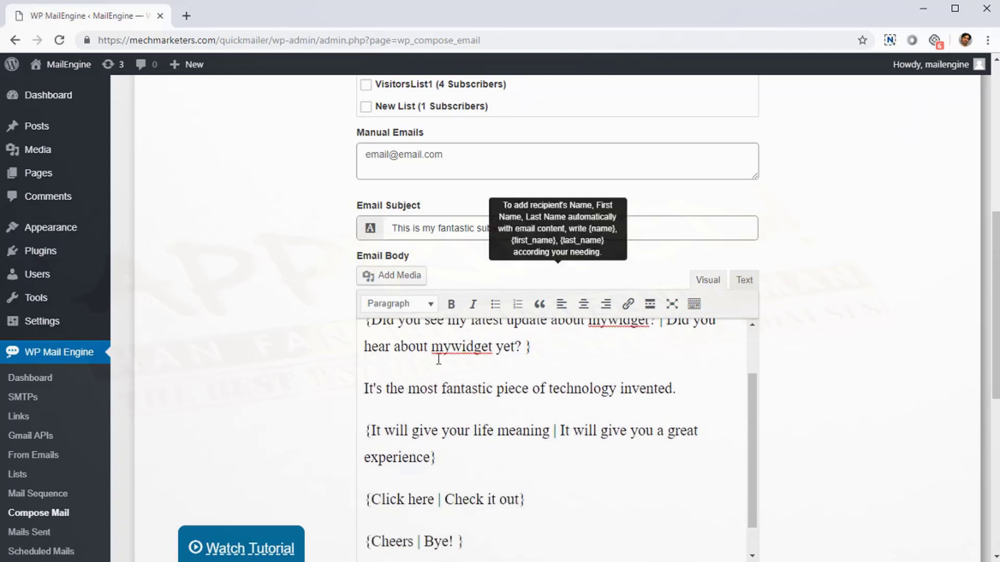
pyautogui.scroll(2, 448, 368)
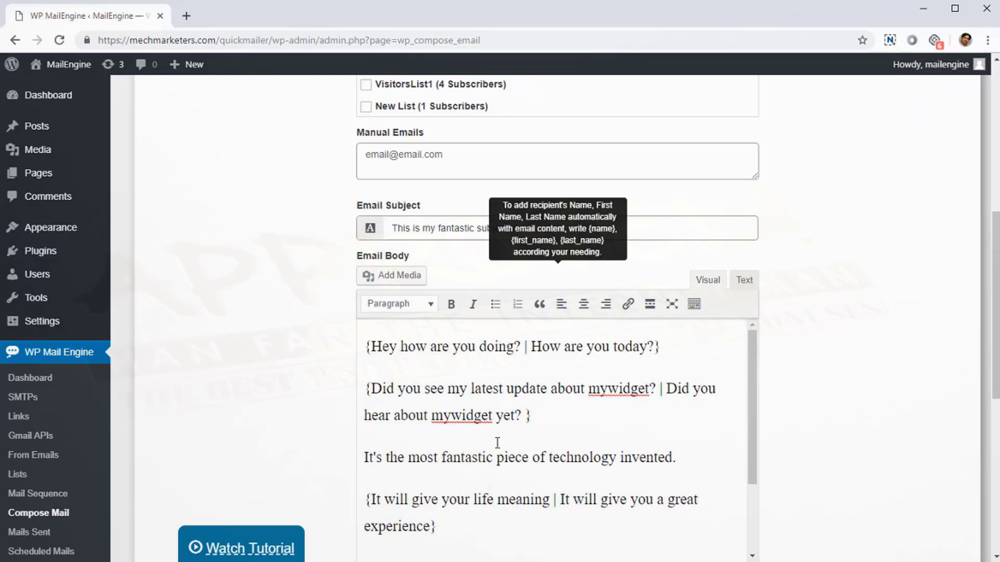
pyautogui.click(421, 358)
pyautogui.click(430, 351)
pyautogui.scroll(-2, 583, 416)
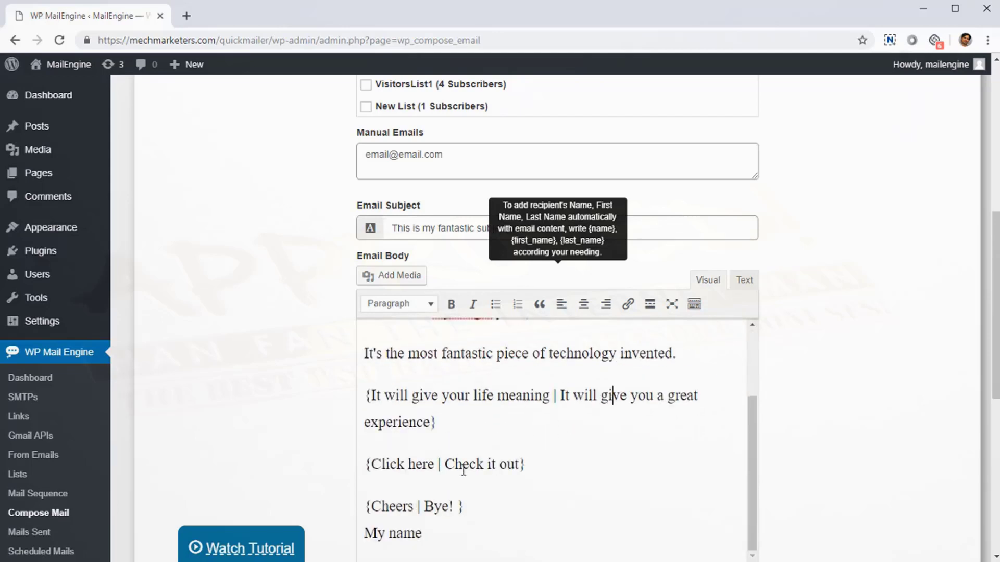
pyautogui.scroll(-1, 466, 437)
pyautogui.scroll(2, 542, 469)
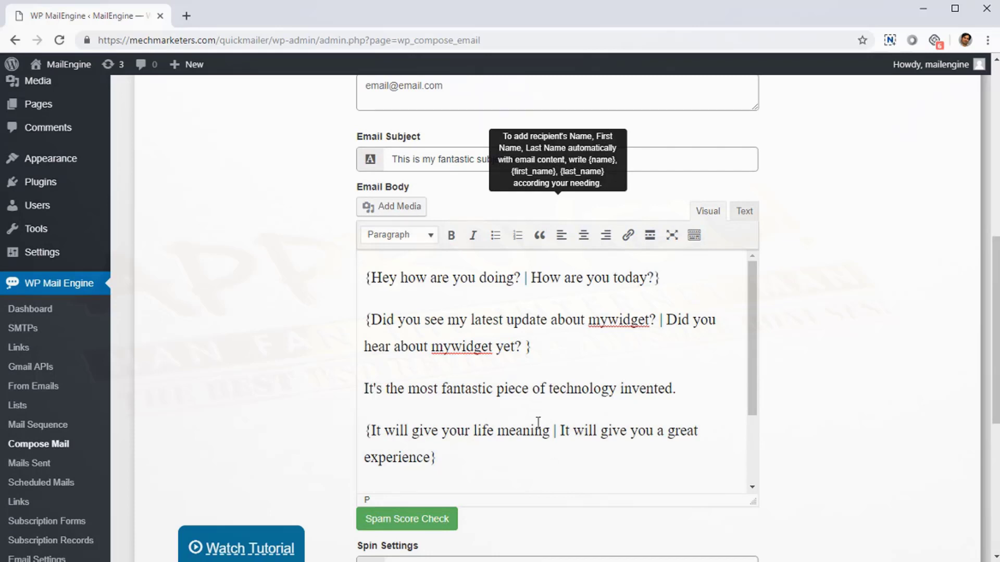
pyautogui.moveTo(438, 279); pyautogui.dragTo(565, 290)
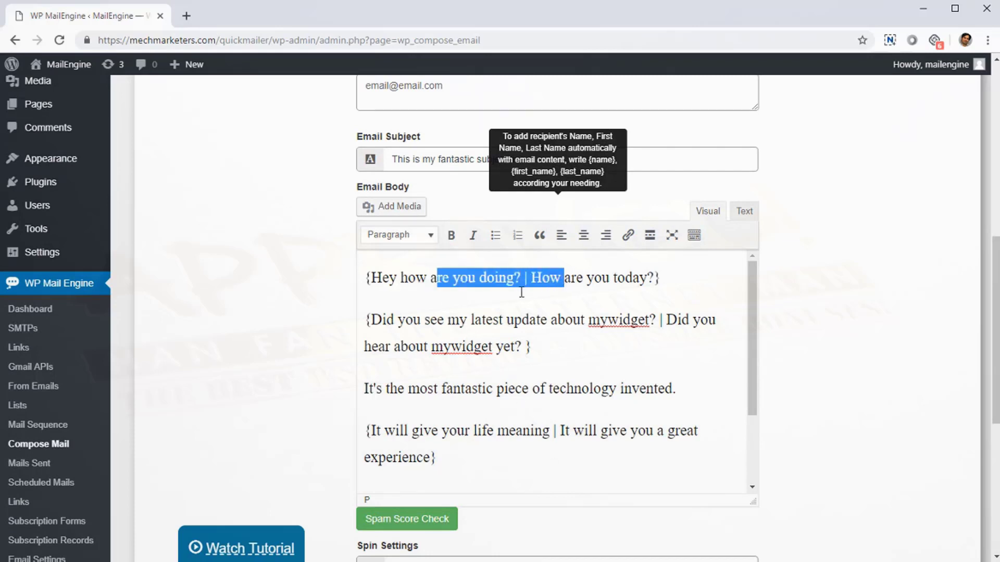
pyautogui.click(508, 280)
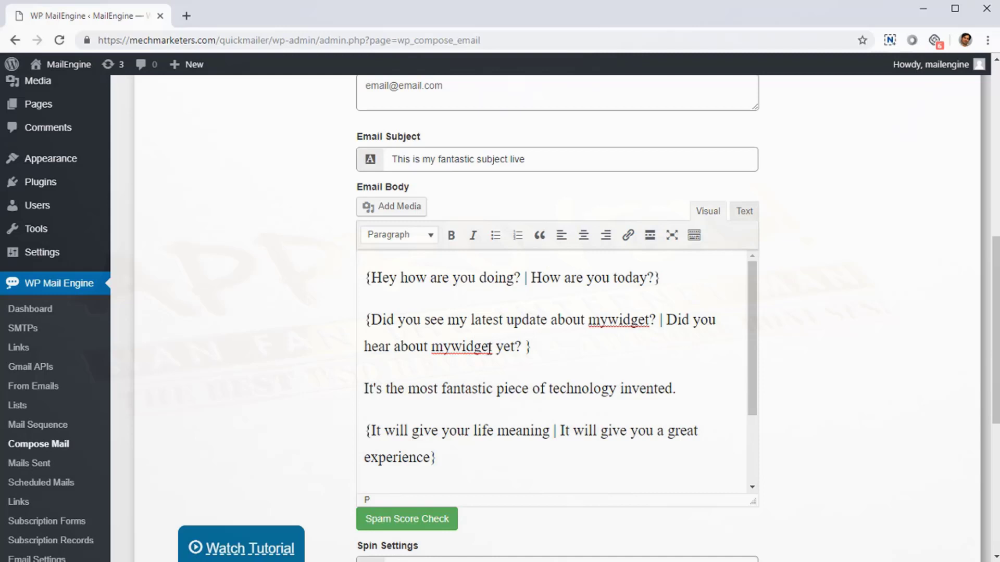
pyautogui.click(448, 431)
pyautogui.scroll(-2, 502, 448)
pyautogui.scroll(2, 502, 448)
pyautogui.scroll(-2, 641, 417)
pyautogui.scroll(2, 476, 430)
pyautogui.scroll(-2, 458, 347)
pyautogui.scroll(2, 460, 323)
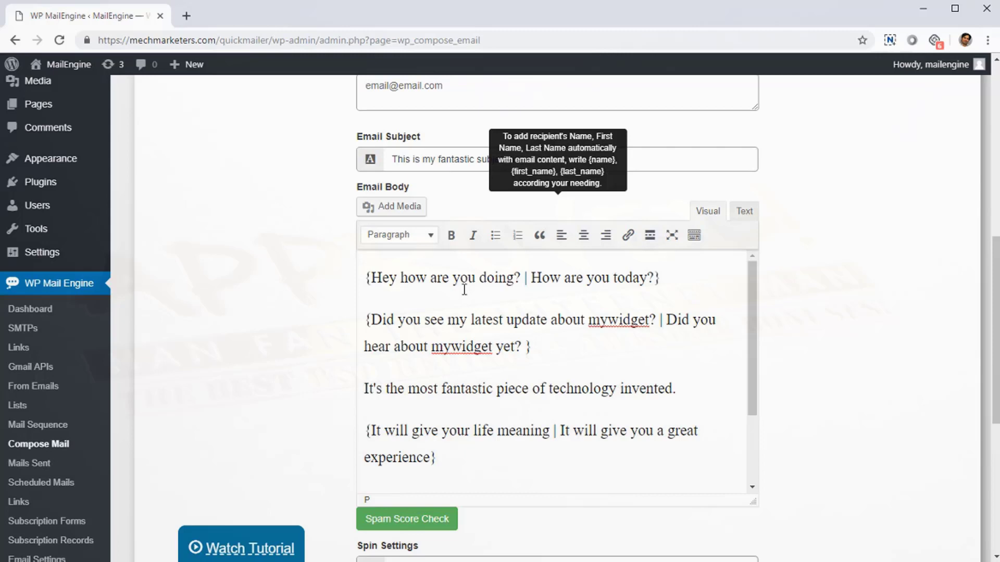
# - Enable Spin URLs in the spin settings
pyautogui.scroll(-3, 536, 351)
pyautogui.scroll(-3, 734, 409)
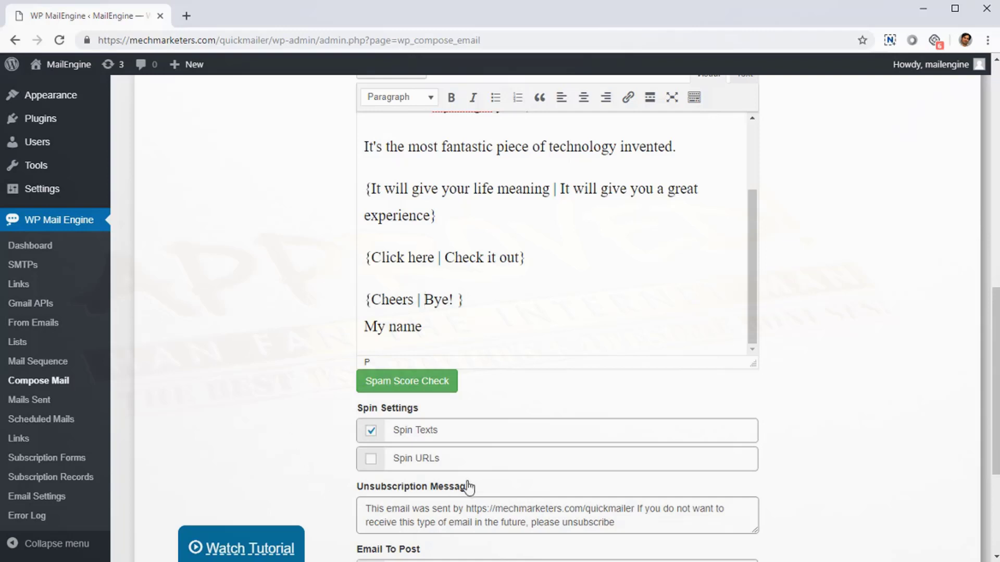
pyautogui.click(370, 459)
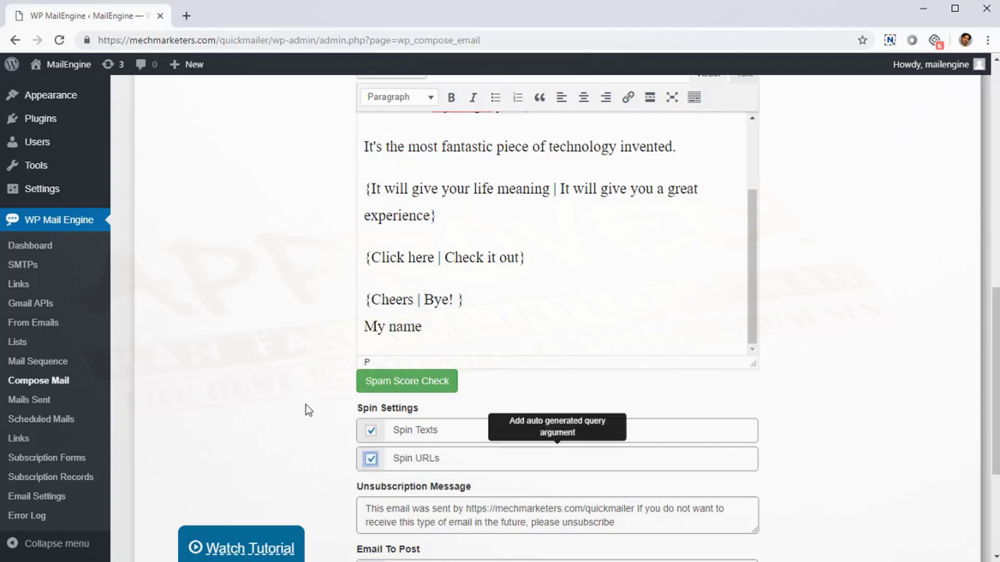
pyautogui.scroll(-1, 296, 390)
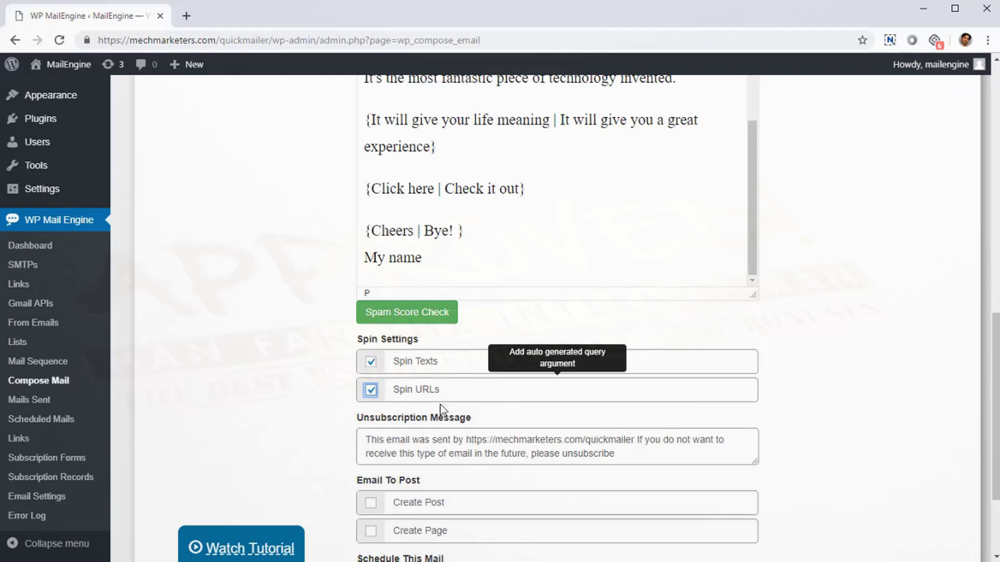
pyautogui.click(377, 394)
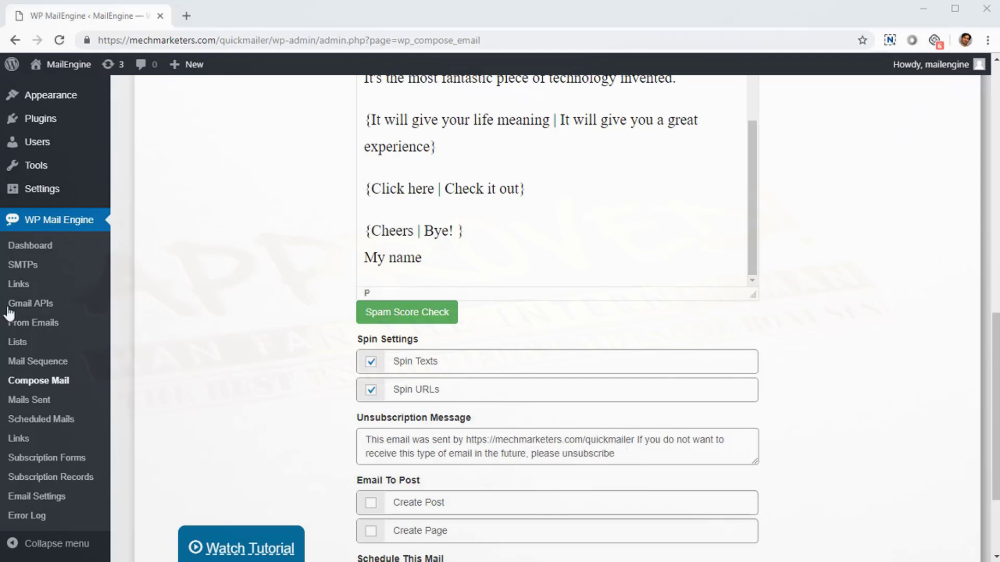
# - Open the plugin's SMTPs page to view the configured SMTP accounts
pyautogui.click(17, 265)
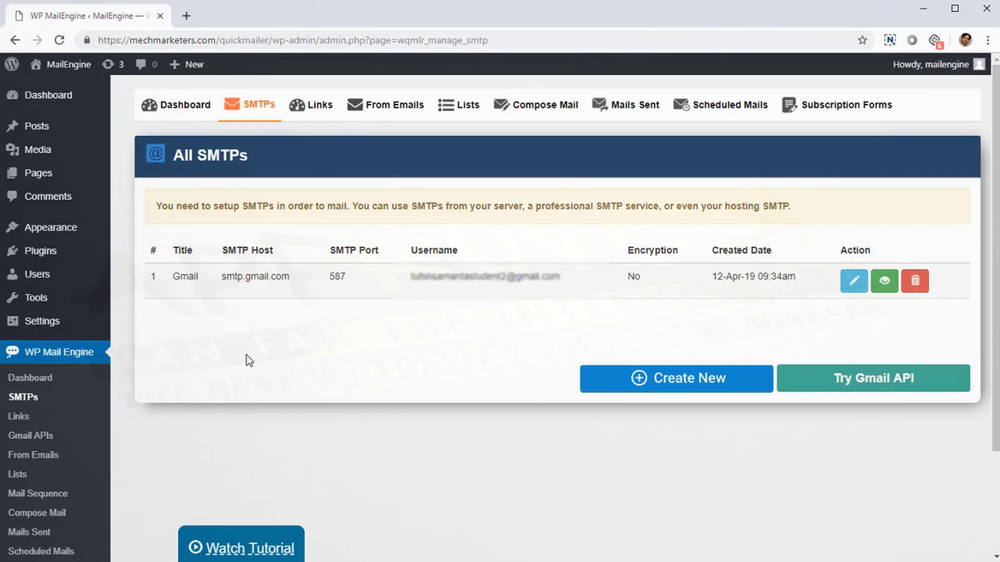
# - Open the plugin's Links page and look through the table of tracked links
pyautogui.scroll(-3, 373, 337)
pyautogui.scroll(3, 389, 341)
pyautogui.scroll(-3, 401, 342)
pyautogui.scroll(3, 401, 344)
pyautogui.click(20, 417)
pyautogui.scroll(-4, 396, 344)
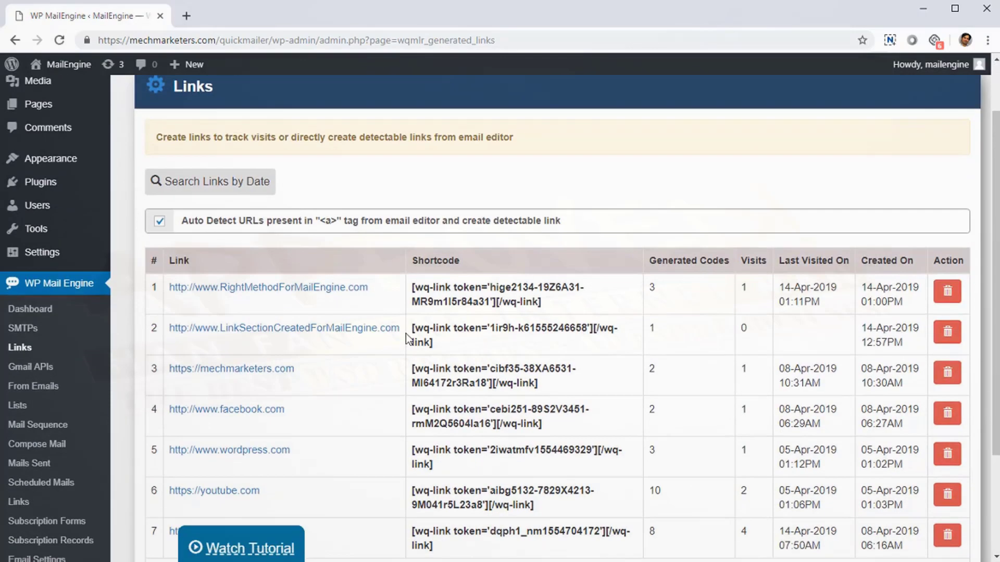
pyautogui.scroll(1, 414, 333)
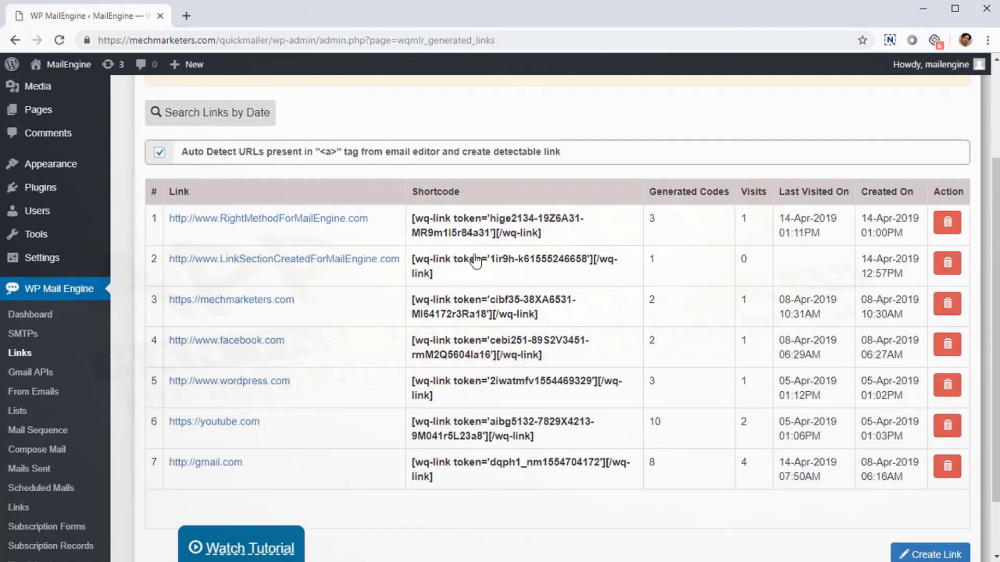
# - Examine the first link's shortcode, generated codes, visits, last visit and creation date
pyautogui.click(523, 241)
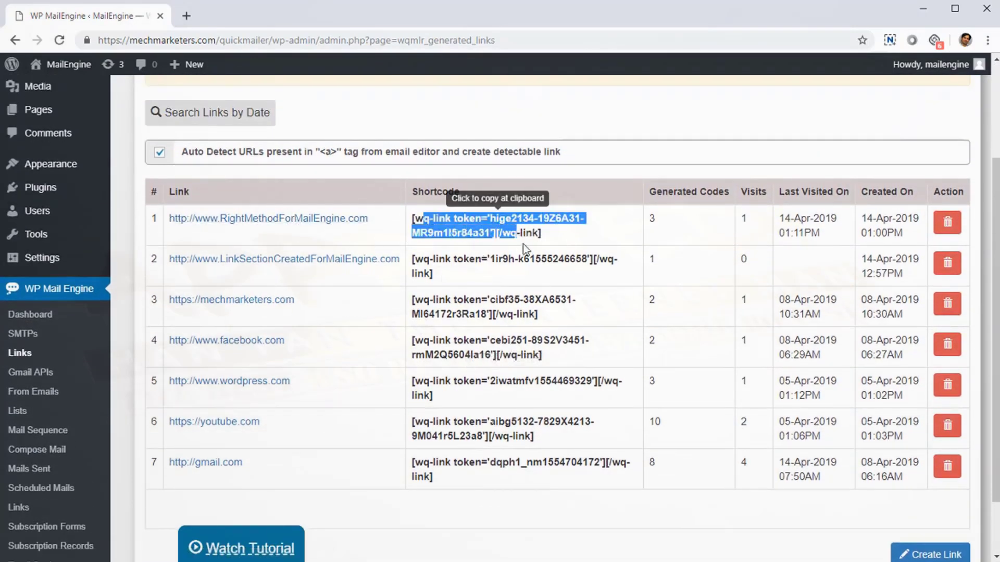
pyautogui.moveTo(648, 221); pyautogui.dragTo(657, 225)
pyautogui.click(711, 227)
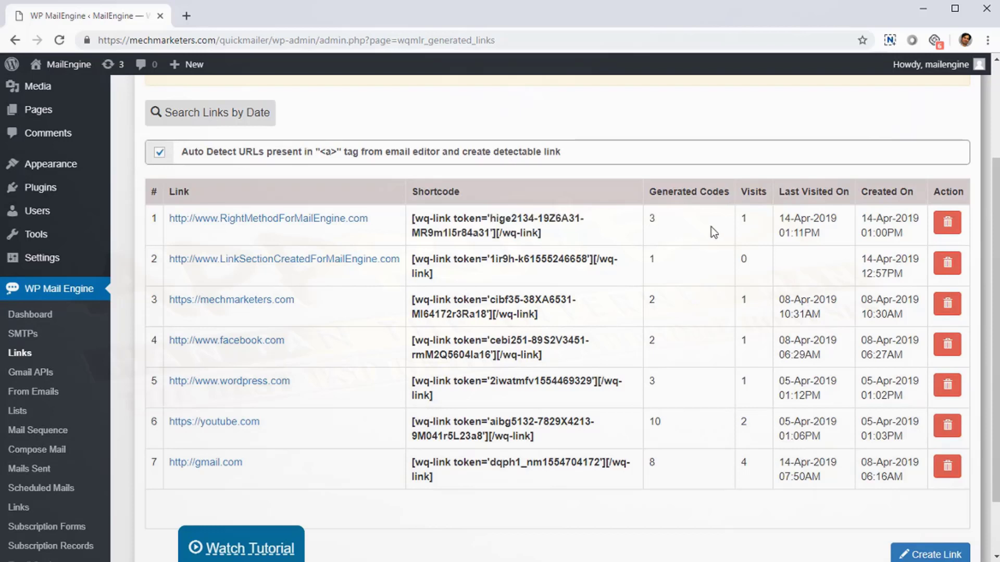
pyautogui.doubleClick(745, 219)
pyautogui.moveTo(780, 217); pyautogui.dragTo(898, 252)
pyautogui.click(887, 248)
# - Open the From Emails page to view the configured sender and reply addresses
pyautogui.click(42, 391)
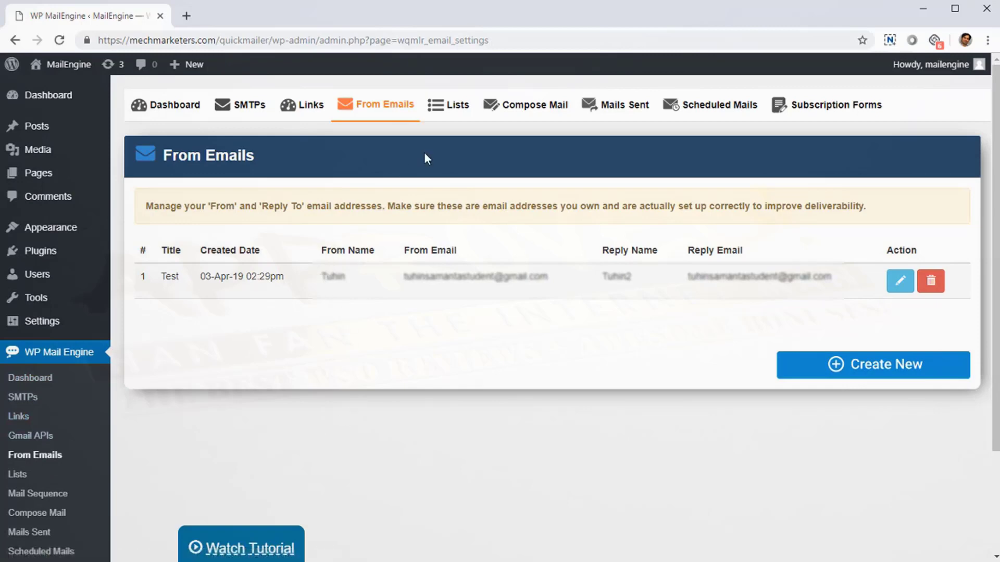
pyautogui.scroll(-3, 314, 307)
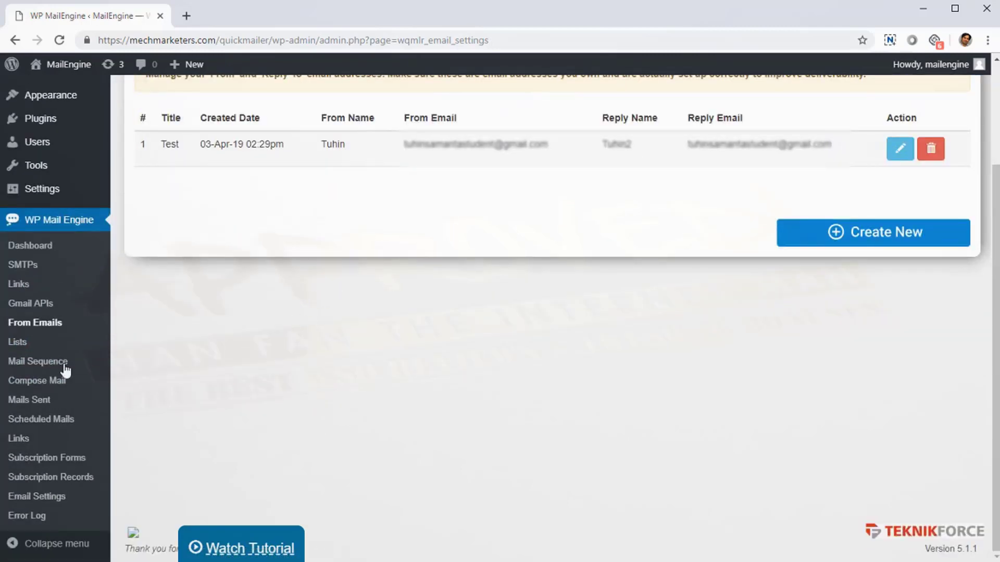
# - Open the Lists page, view the form for creating a new list and return to all lists
pyautogui.click(6, 345)
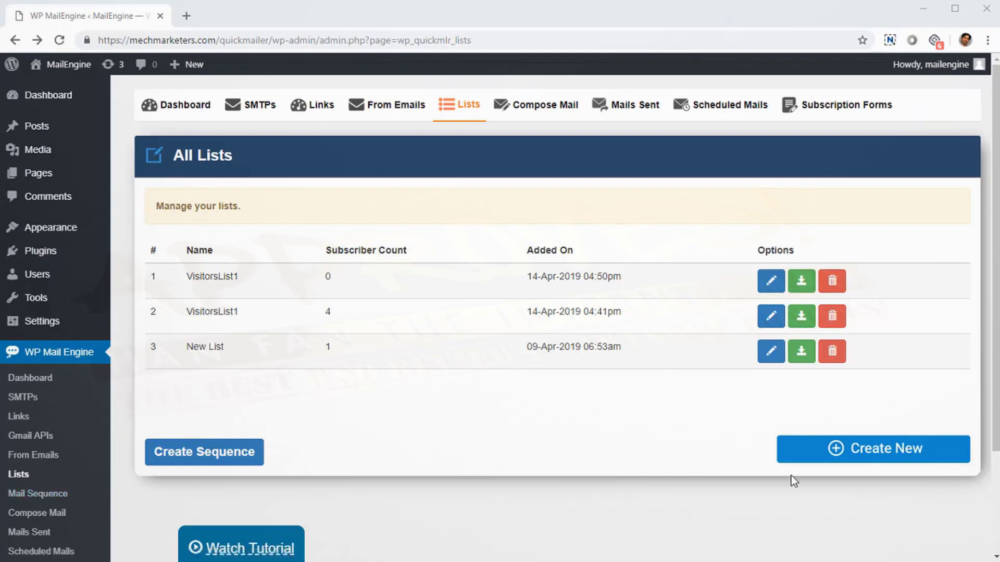
pyautogui.click(816, 457)
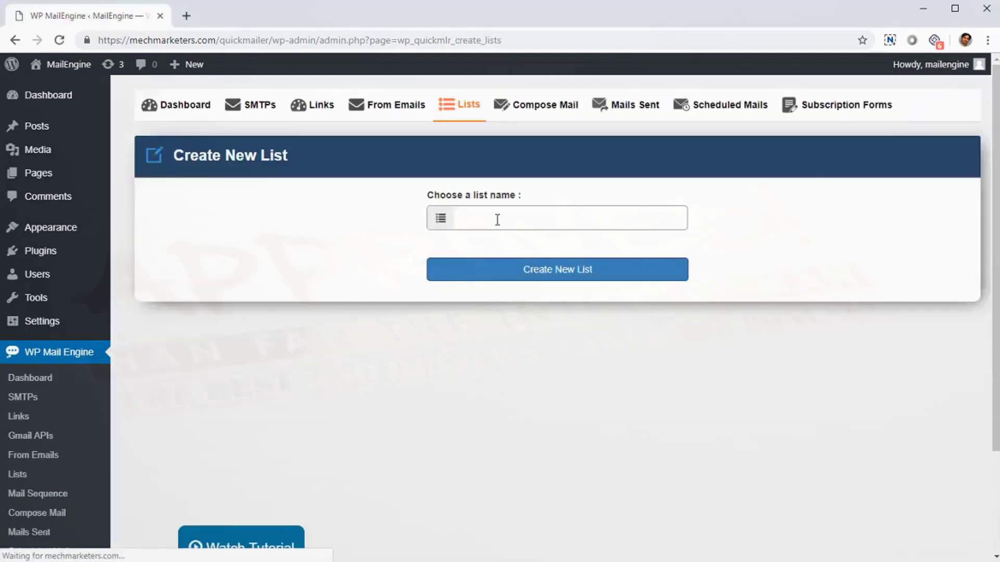
pyautogui.rightClick(311, 284)
pyautogui.click(317, 292)
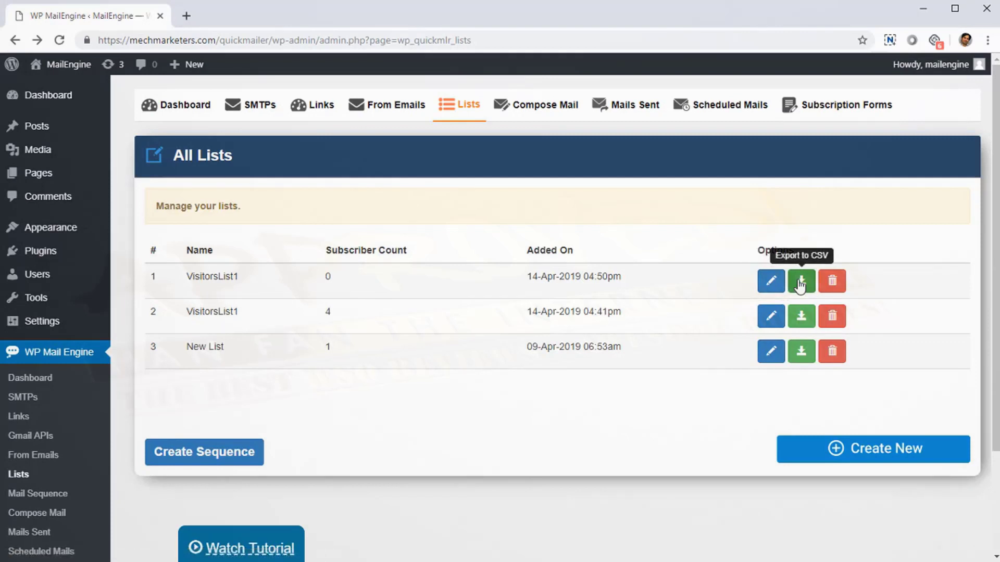
# - Open the first VisitorsList1 for editing to view its subscriber and CSV import fields, and return to all lists
pyautogui.click(780, 280)
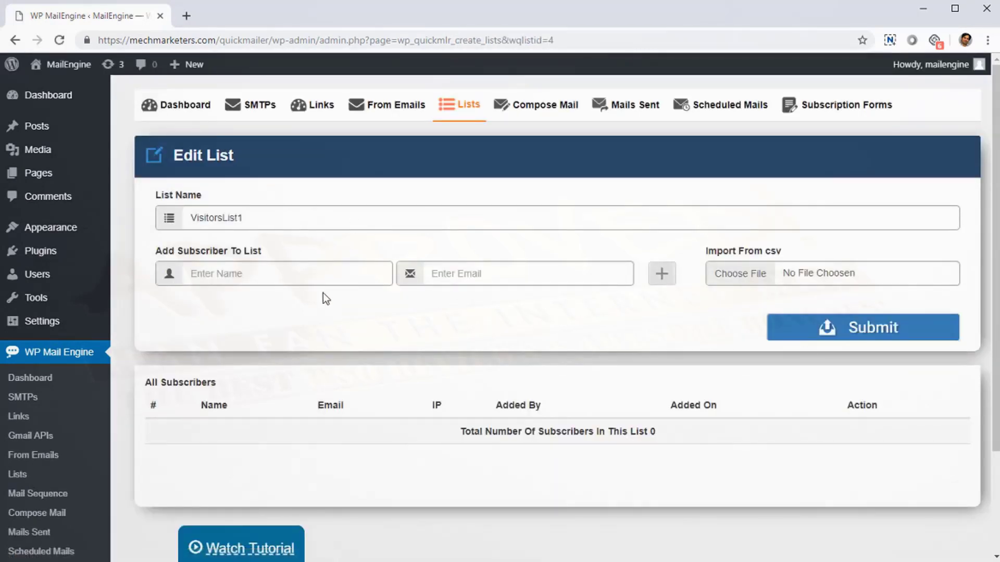
pyautogui.click(488, 277)
pyautogui.rightClick(473, 318)
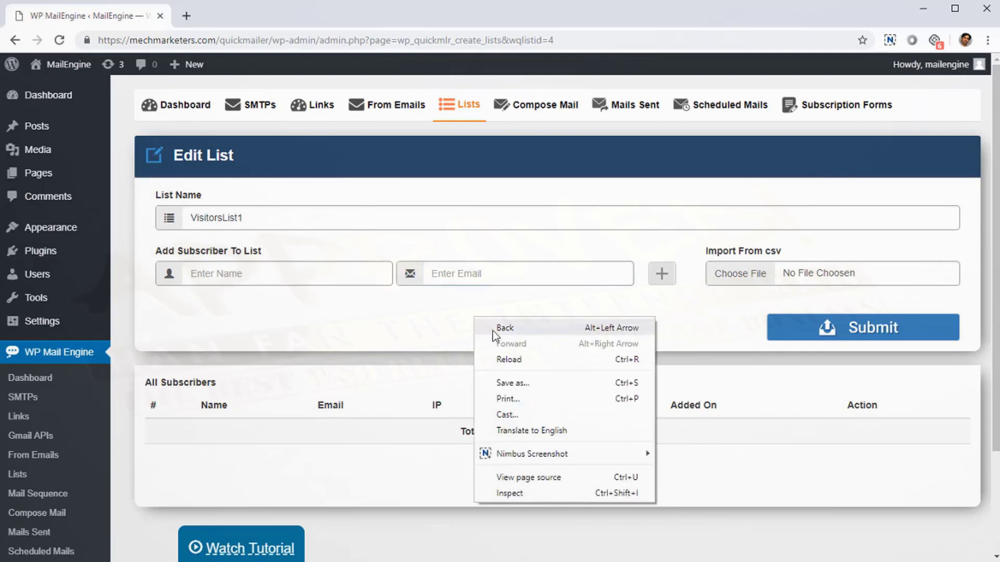
pyautogui.click(489, 327)
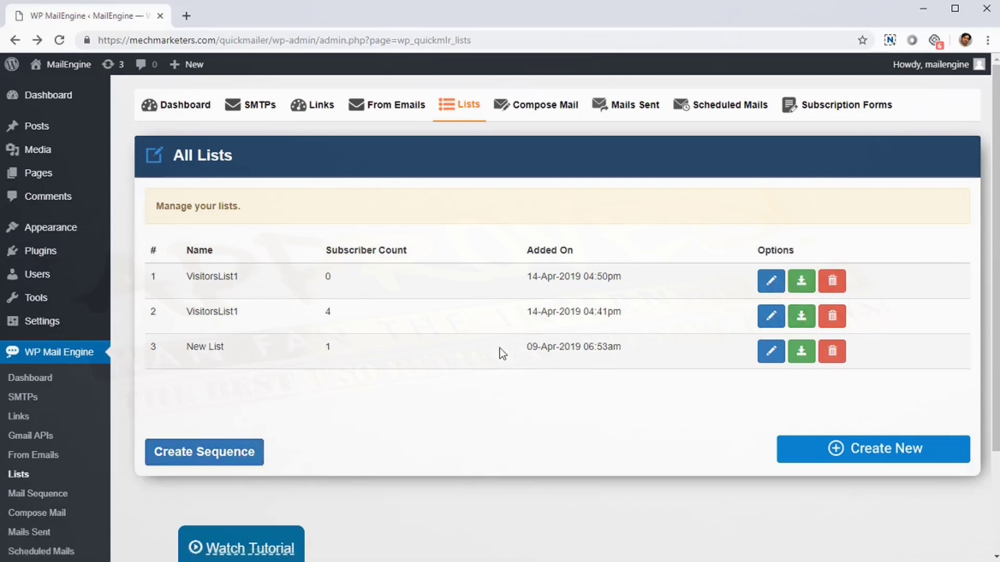
# - Open the mail sequences from the Lists page, examine the Welcome sequence's title and timing, and return to all lists
pyautogui.click(219, 447)
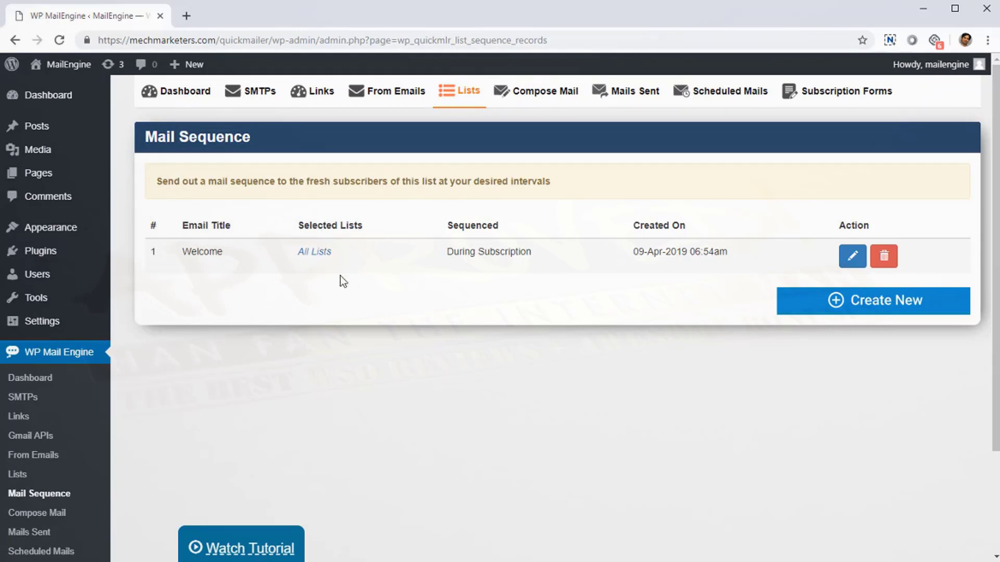
pyautogui.moveTo(447, 252); pyautogui.dragTo(506, 268)
pyautogui.click(513, 279)
pyautogui.moveTo(198, 252); pyautogui.dragTo(210, 258)
pyautogui.rightClick(312, 323)
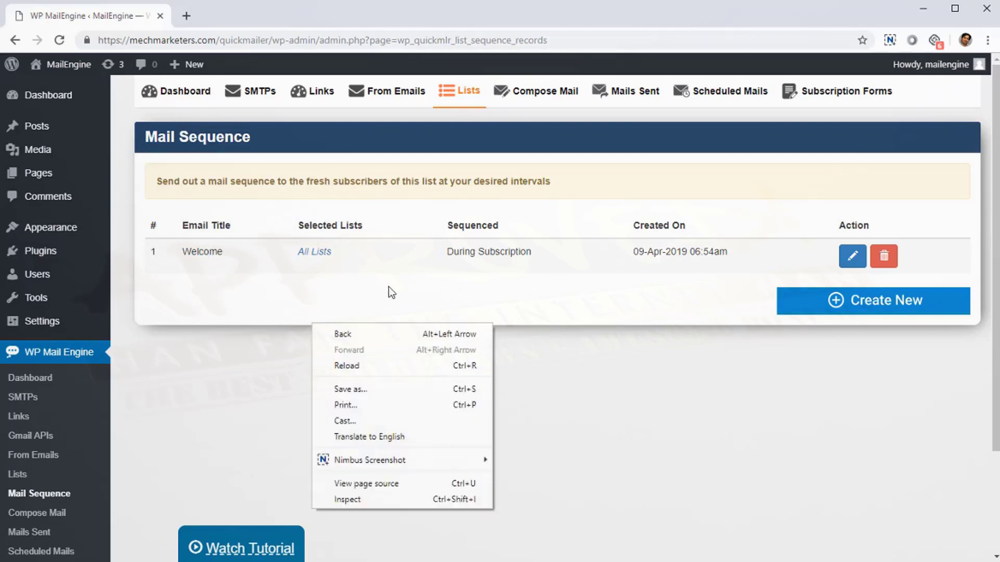
pyautogui.click(393, 334)
# - Open the plugin's Mail Sequence page directly from any of its pages
pyautogui.scroll(-3, 156, 427)
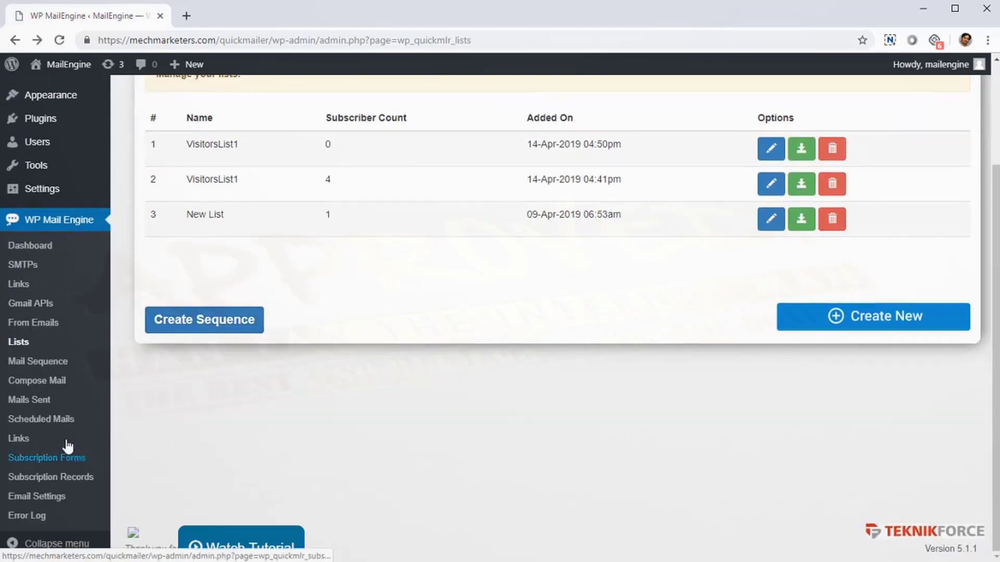
pyautogui.scroll(-3, 17, 423)
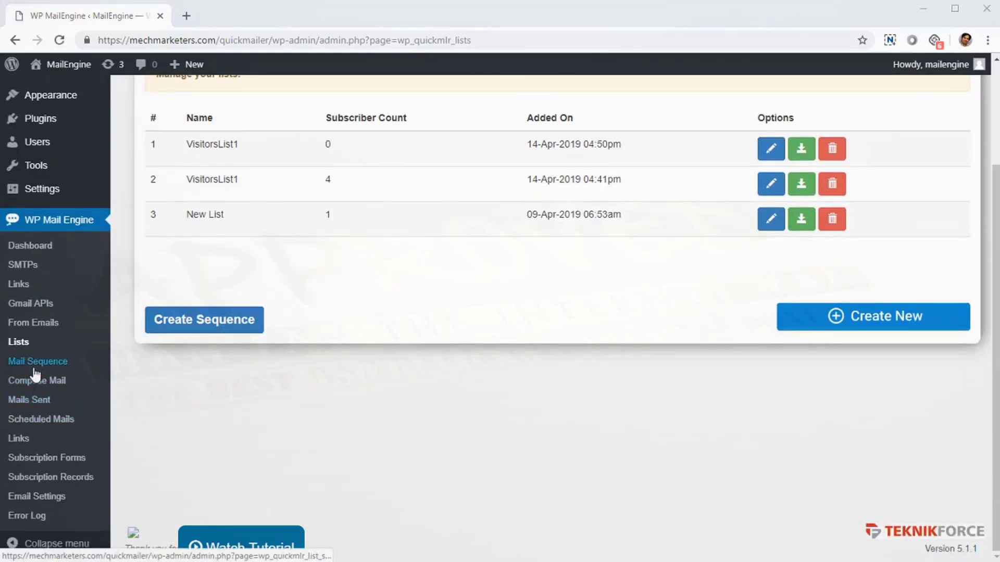
pyautogui.click(38, 364)
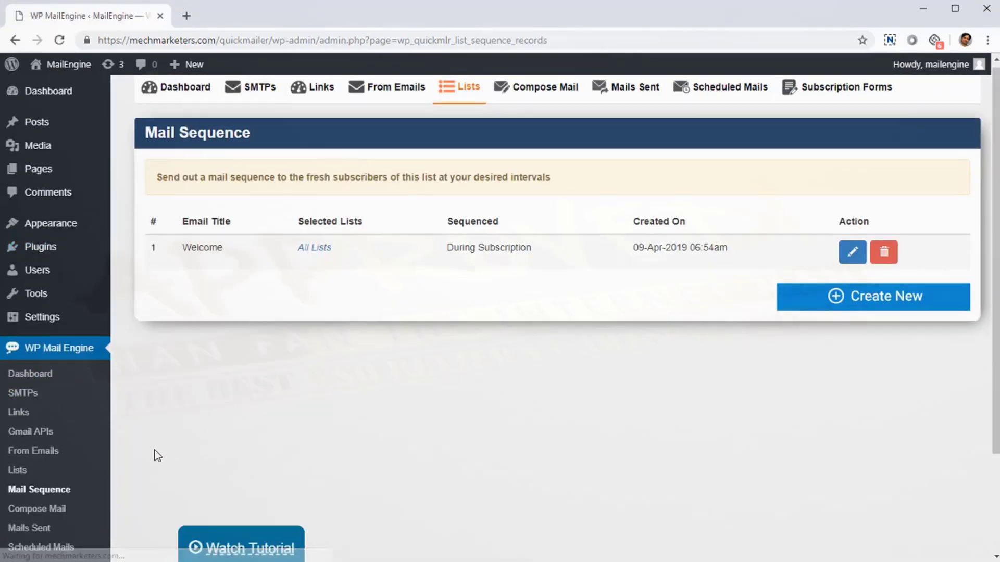
# - Open the Compose Mail page and enable Create Page in the Email To Post settings
pyautogui.scroll(-2, 154, 455)
pyautogui.click(70, 446)
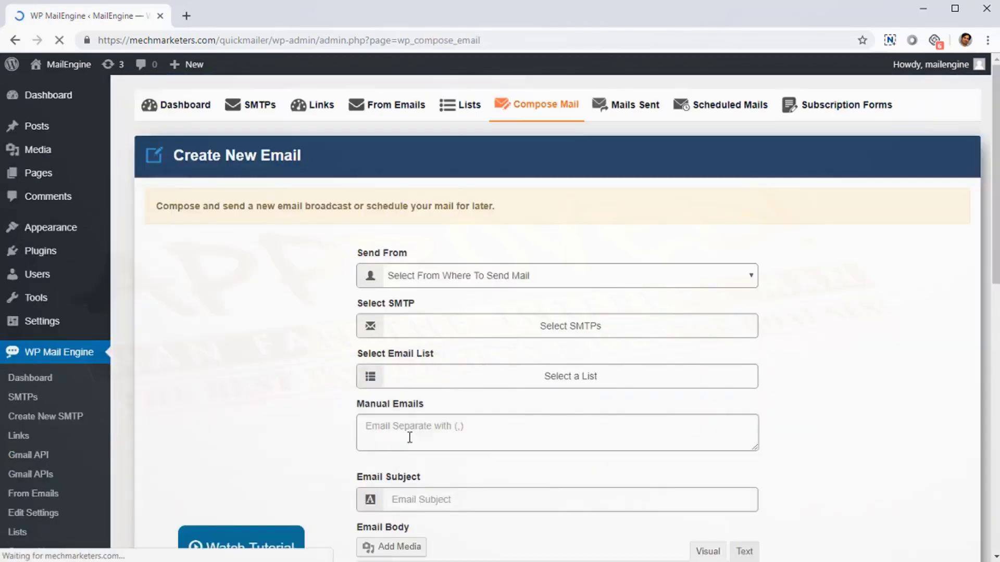
pyautogui.scroll(-12, 410, 437)
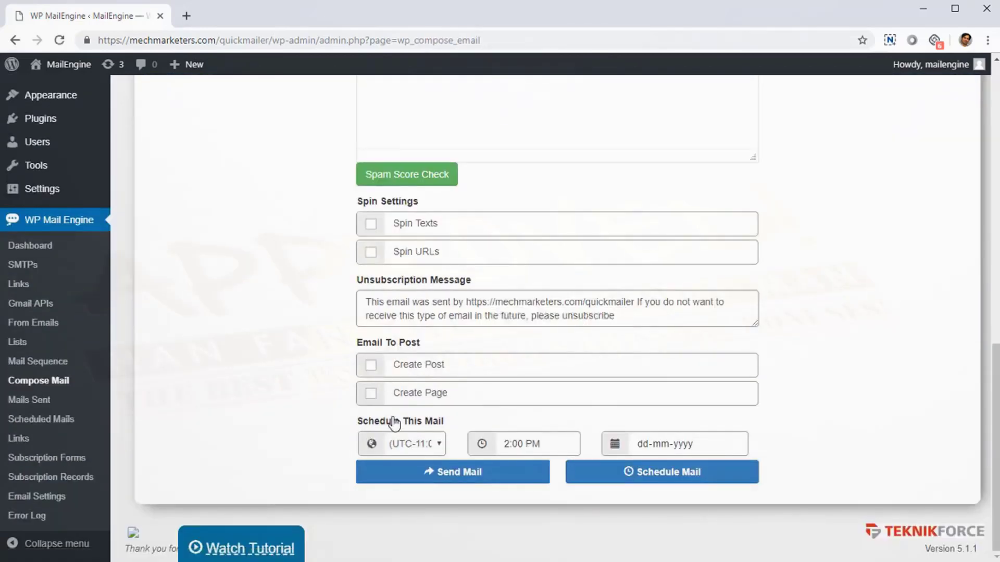
pyautogui.click(372, 366)
pyautogui.click(372, 366)
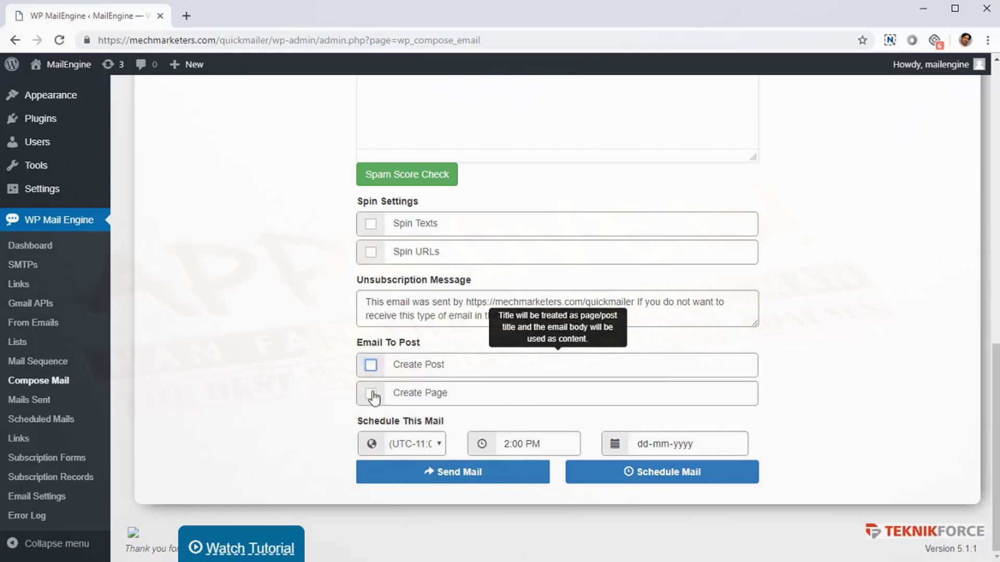
pyautogui.click(371, 394)
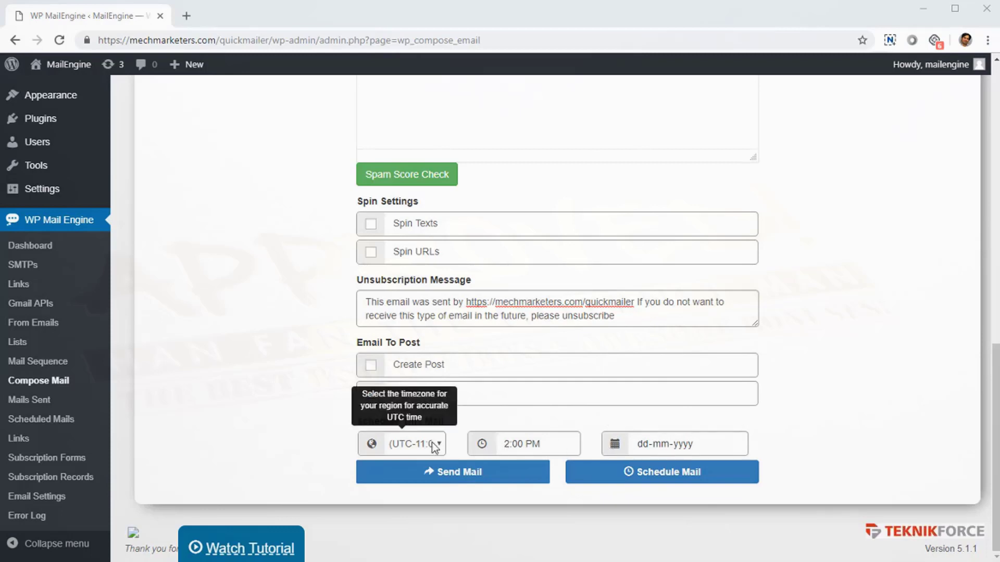
# - View the timezone, time and date options for scheduling the mail on the compose form
pyautogui.click(268, 452)
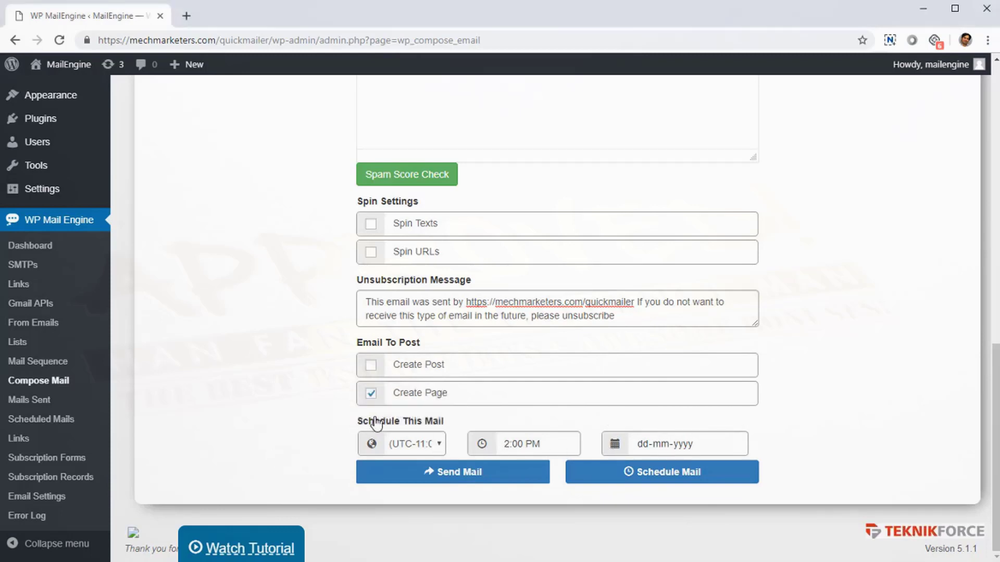
pyautogui.click(421, 451)
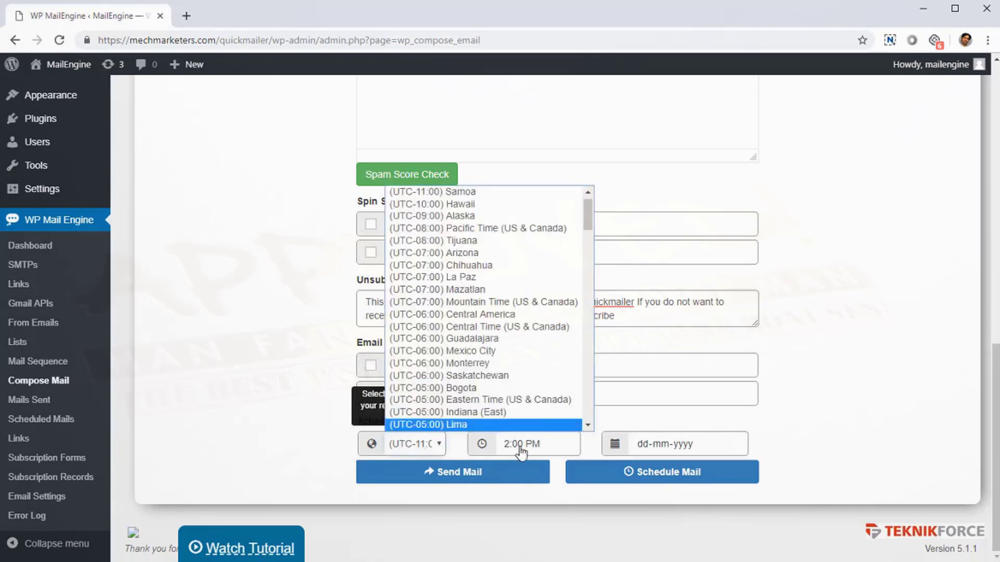
pyautogui.click(578, 447)
pyautogui.click(664, 445)
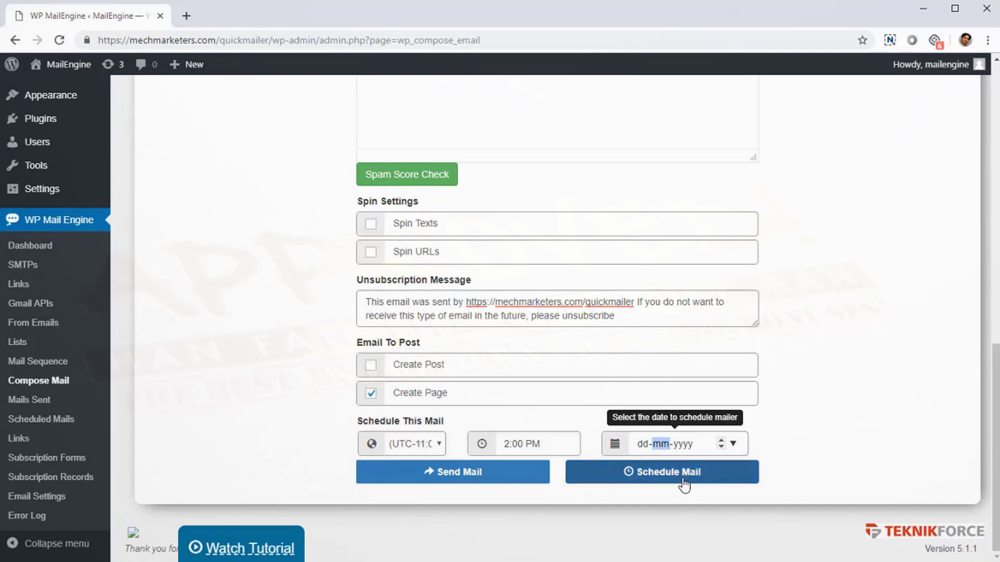
pyautogui.scroll(10, 259, 332)
pyautogui.scroll(-10, 258, 352)
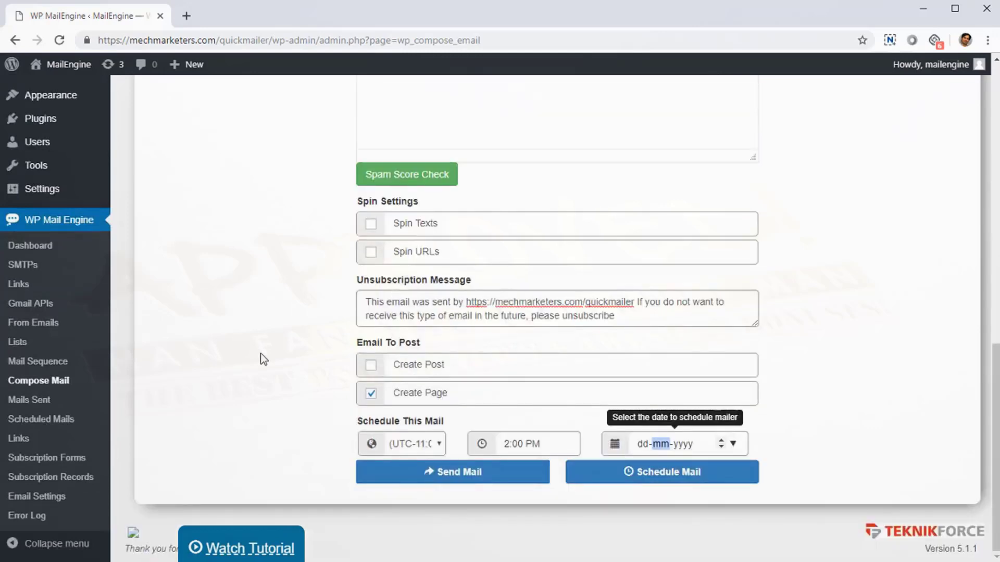
# - Open the Mails Sent page and look through the records with their opened, unopened, clicked and unsubscribed figures
pyautogui.click(63, 405)
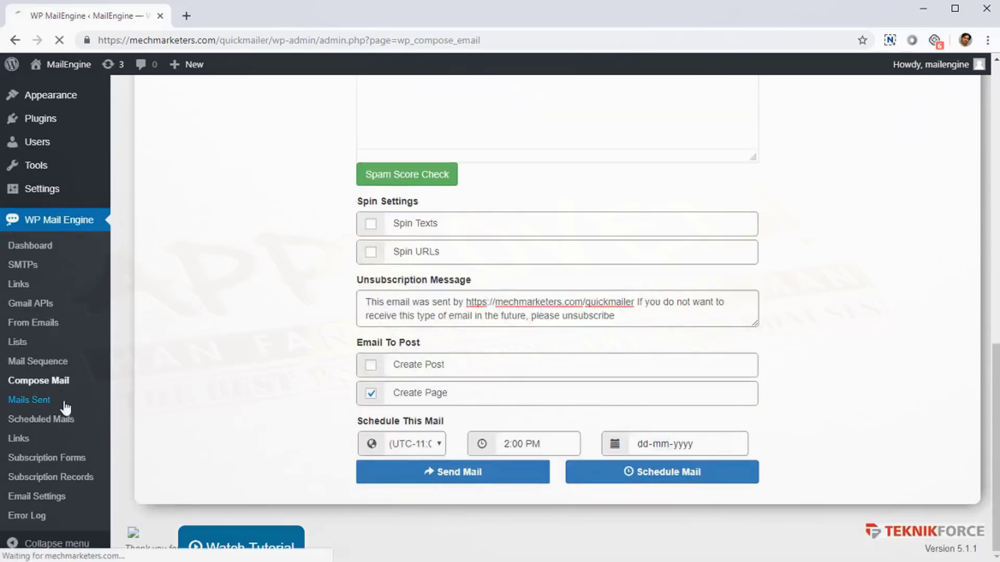
pyautogui.scroll(-7, 285, 350)
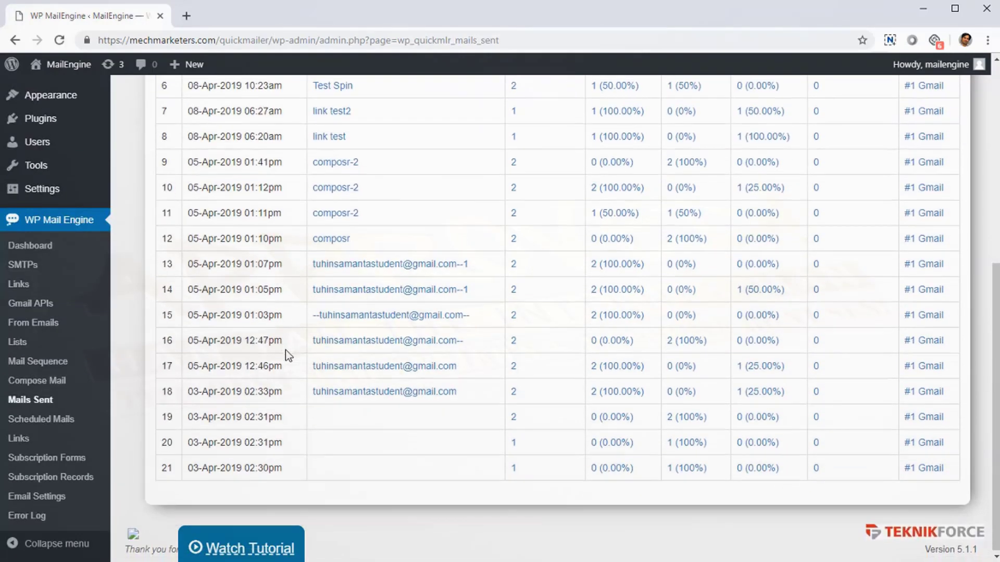
pyautogui.scroll(5, 292, 354)
pyautogui.scroll(-5, 336, 371)
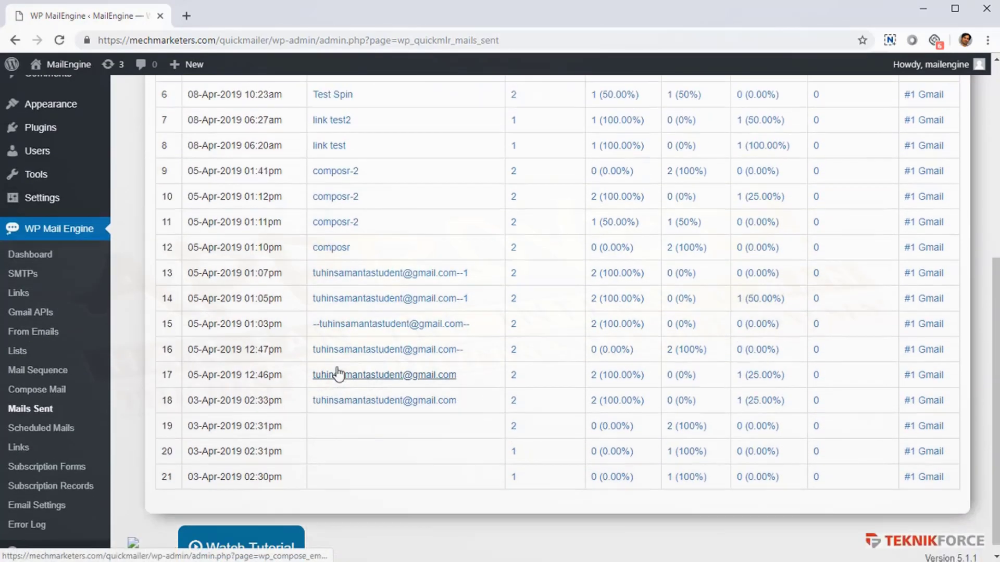
pyautogui.scroll(5, 337, 373)
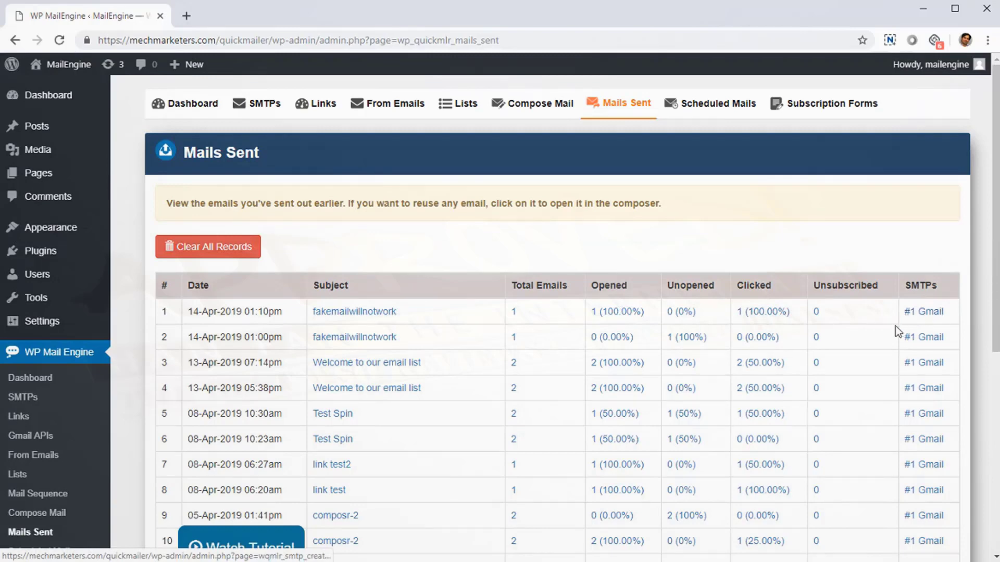
pyautogui.scroll(-8, 834, 376)
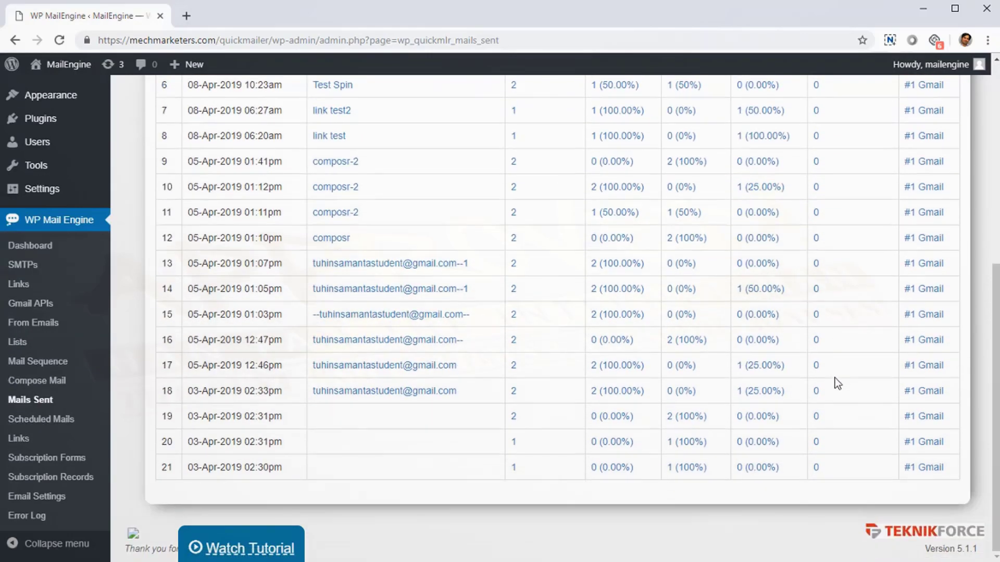
pyautogui.scroll(8, 835, 377)
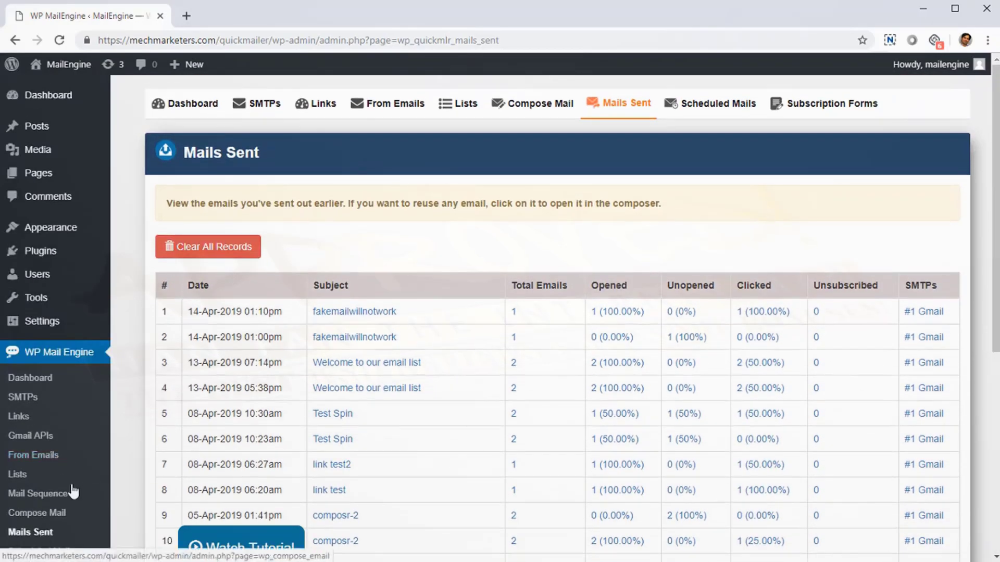
# - Open the Scheduled Mails page to view the emails waiting for automatic sending
pyautogui.scroll(-4, 74, 489)
pyautogui.click(78, 424)
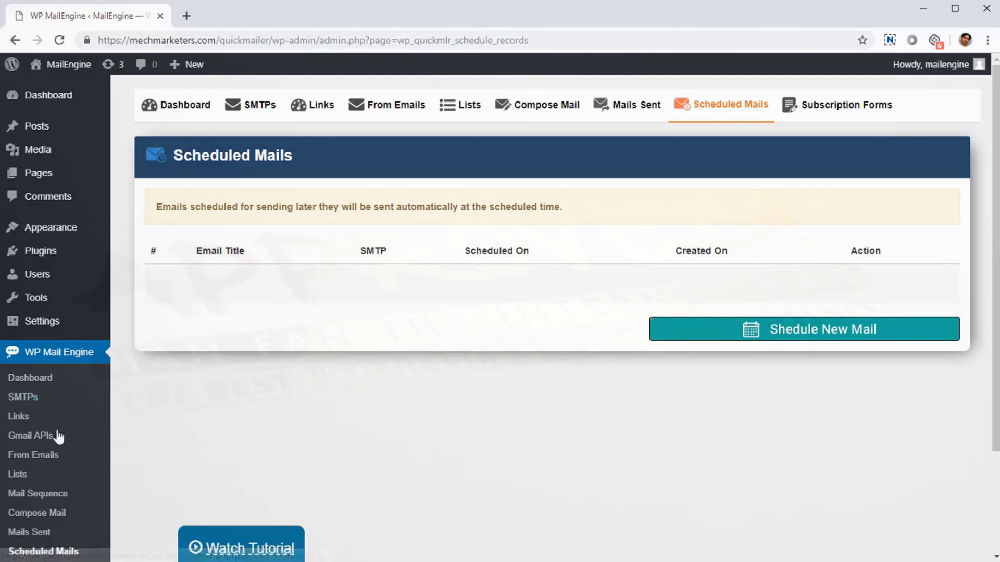
# - Open the Link Visits page to view clicks per email and go to its next page of records
pyautogui.scroll(-3, 58, 438)
pyautogui.click(37, 445)
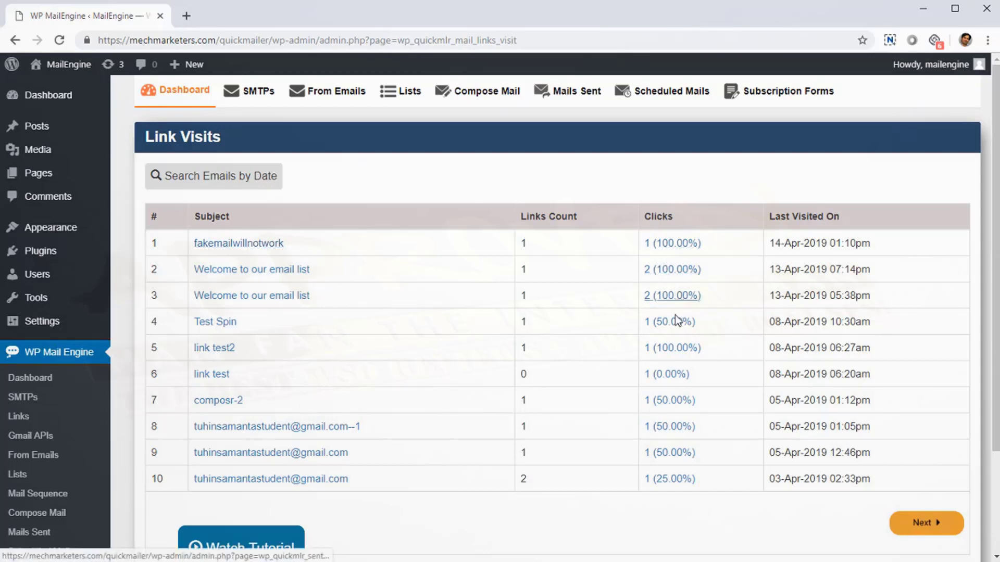
pyautogui.scroll(-3, 502, 446)
pyautogui.click(921, 395)
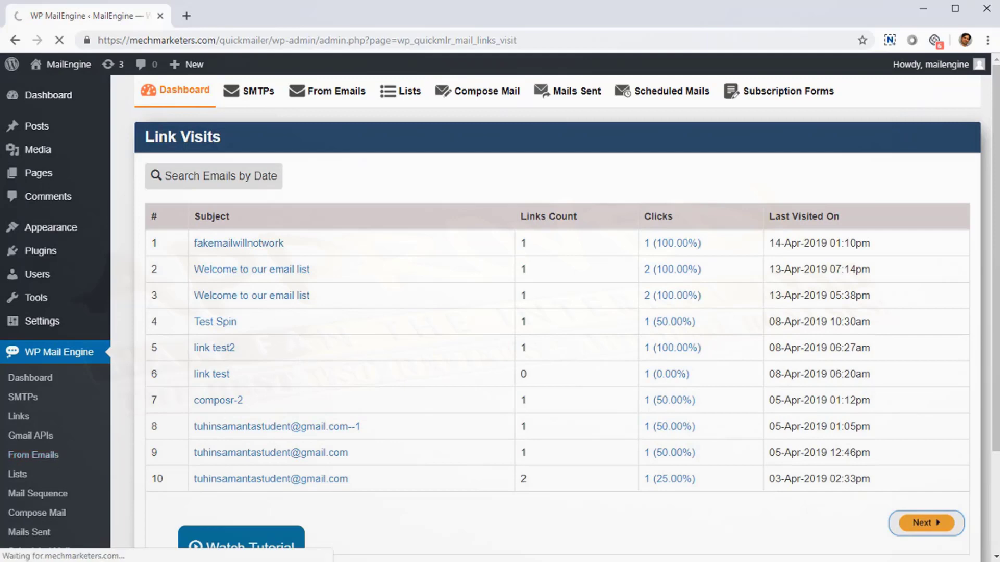
pyautogui.scroll(-3, 52, 462)
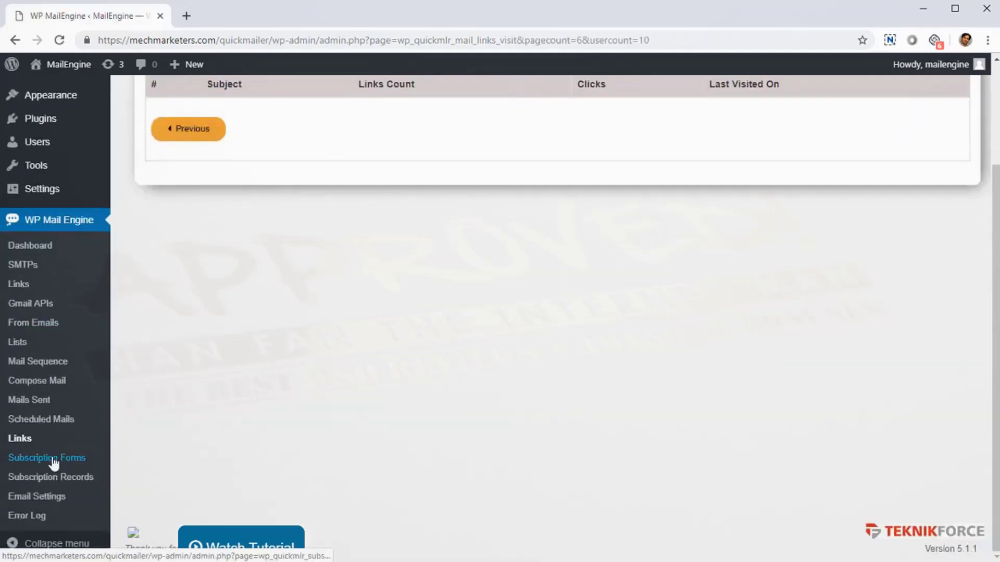
# - Open the Subscription Forms page to view the existing forms with their selected lists and shortcodes
pyautogui.click(53, 461)
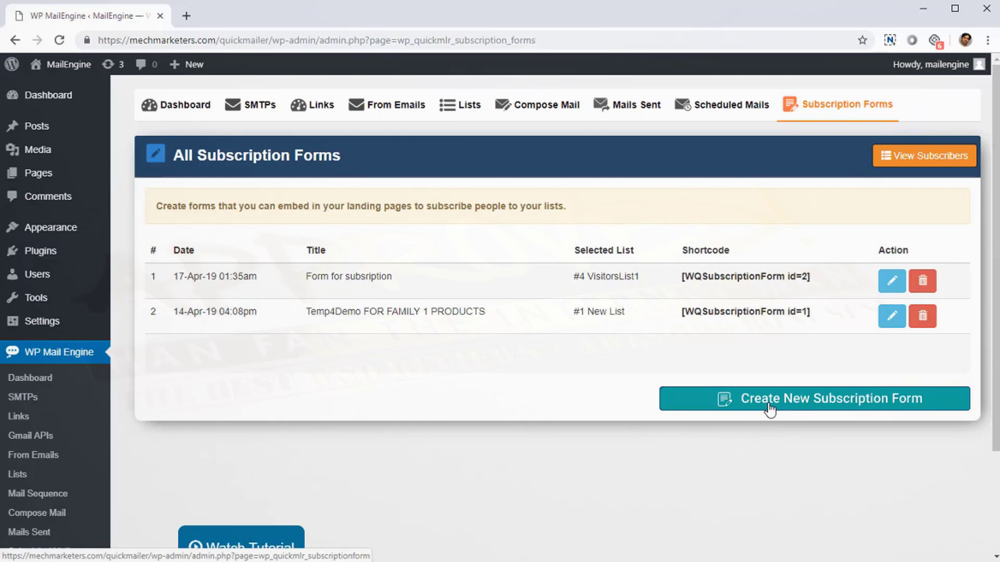
pyautogui.scroll(-1, 168, 434)
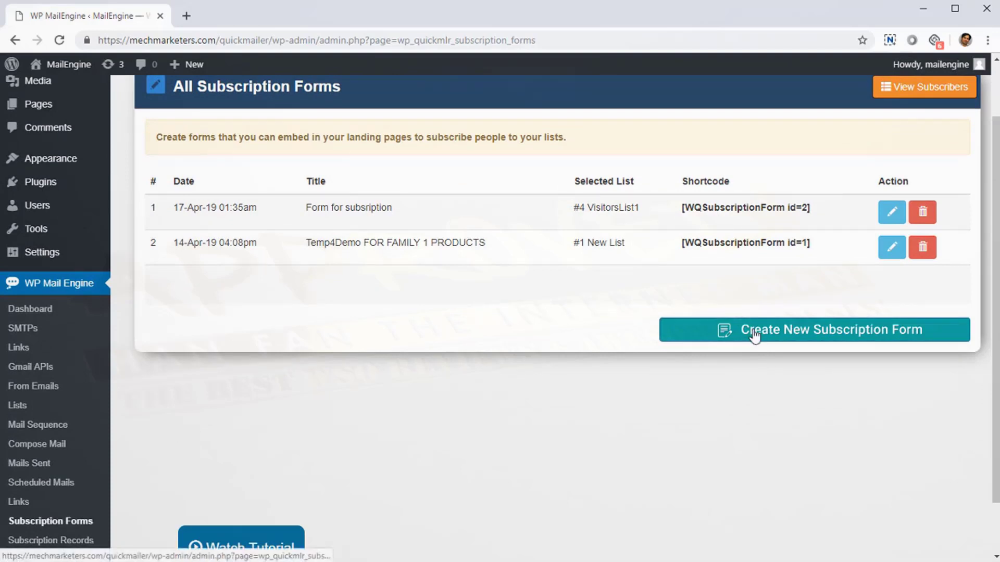
pyautogui.scroll(1, 849, 291)
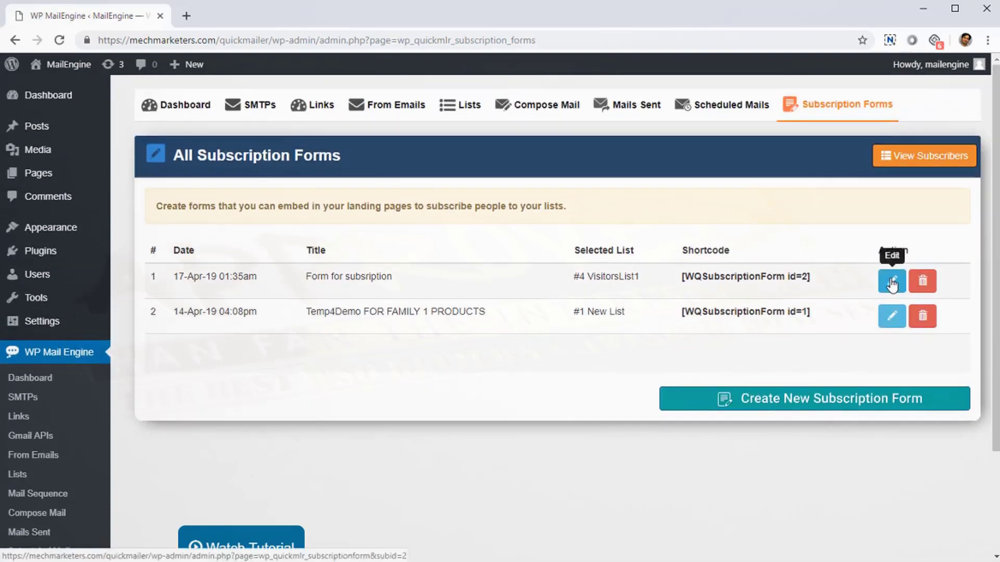
# - Open the "Form for subsription" entry for editing and look through its form settings and general settings
pyautogui.click(892, 283)
pyautogui.scroll(-1, 390, 359)
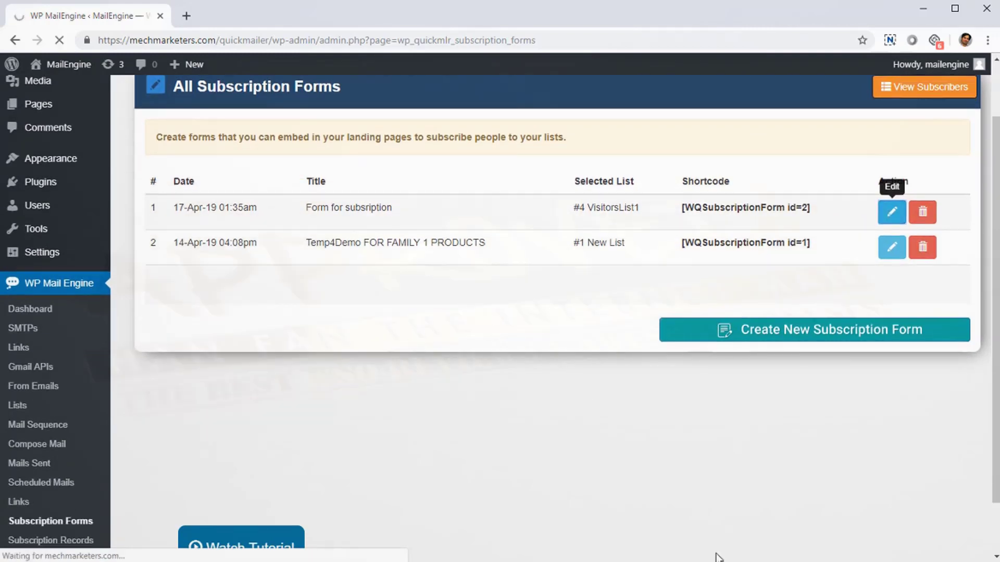
pyautogui.scroll(-2, 279, 353)
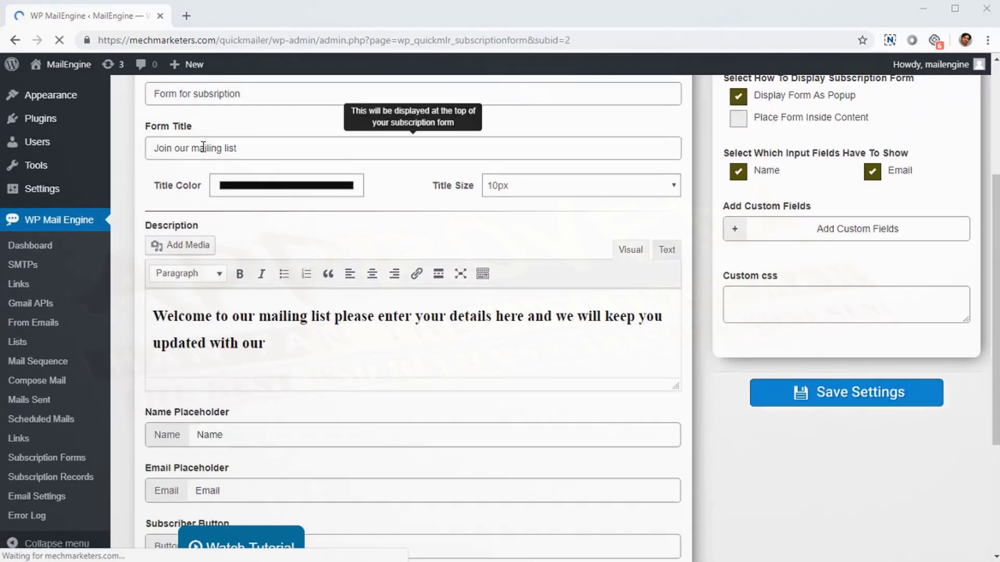
pyautogui.scroll(-1, 237, 357)
pyautogui.click(233, 249)
pyautogui.scroll(-2, 264, 400)
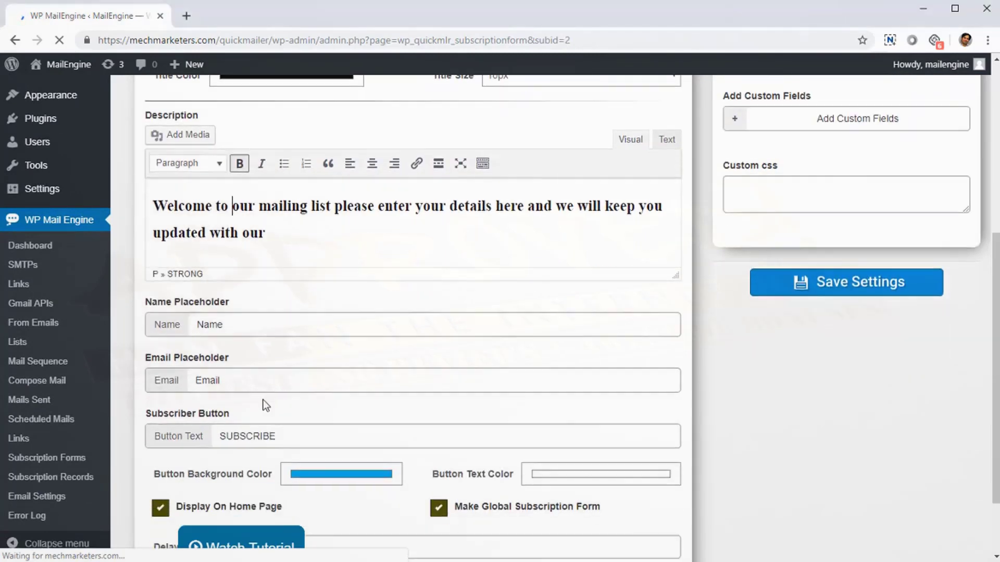
pyautogui.scroll(6, 692, 362)
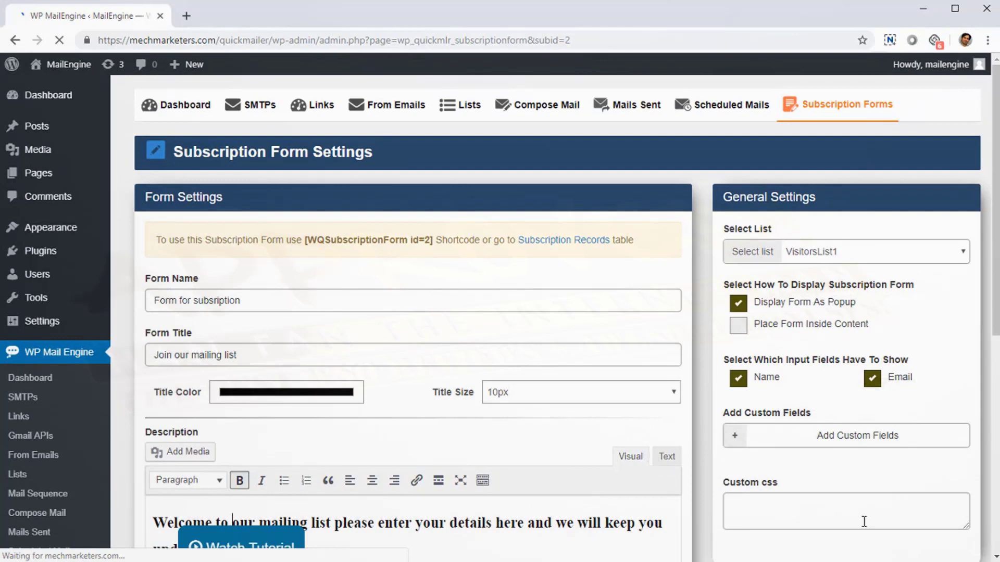
pyautogui.scroll(-3, 781, 456)
pyautogui.scroll(2, 826, 453)
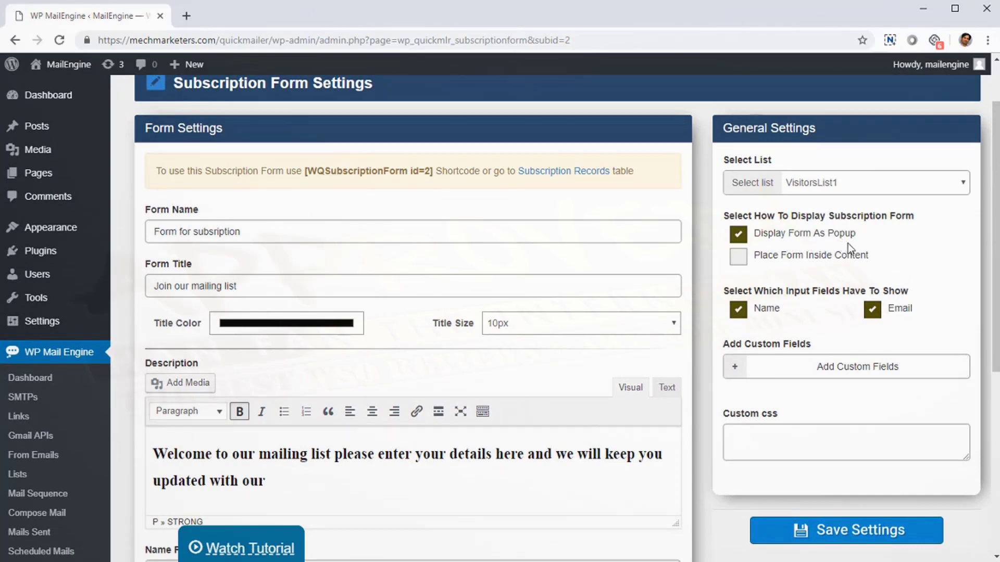
pyautogui.scroll(-4, 352, 544)
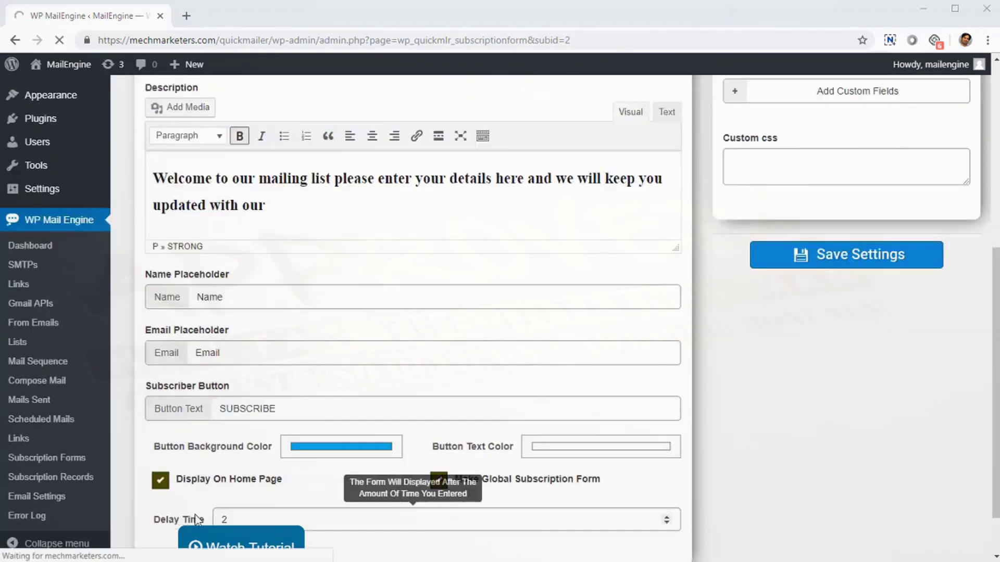
# - Open the Subscription Records page to view the details of people subscribed through the forms
pyautogui.click(83, 478)
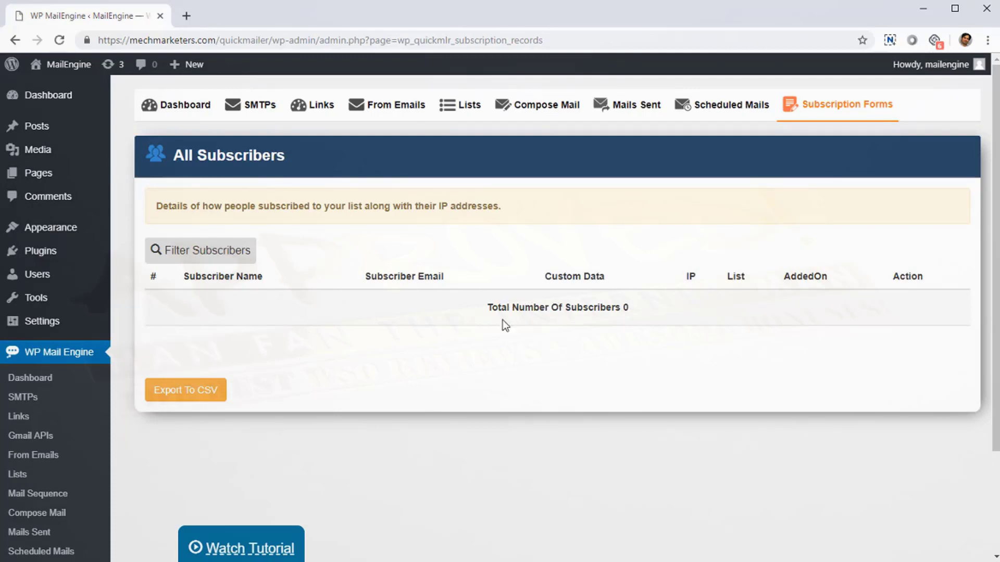
pyautogui.scroll(-3, 65, 531)
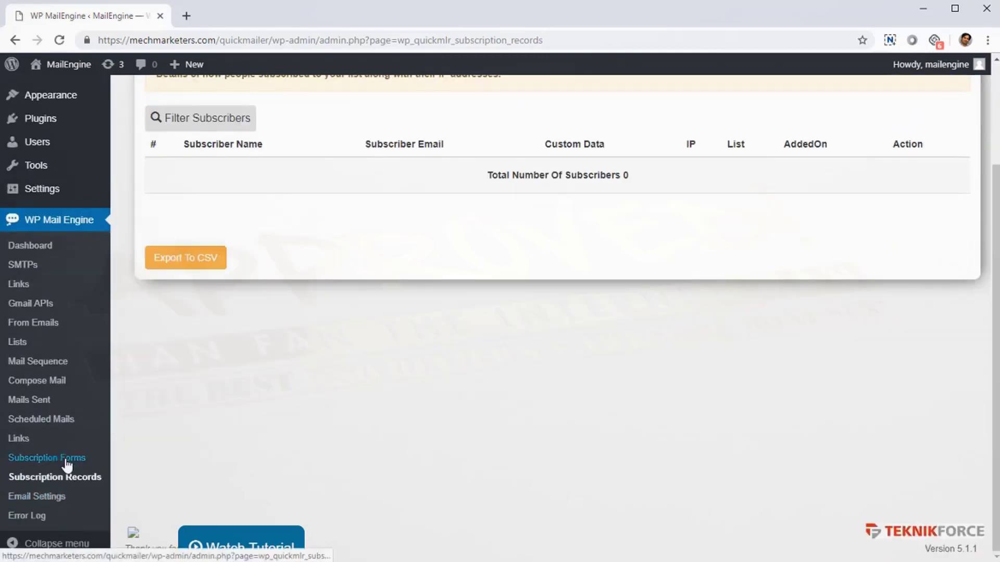
# - Open the Email Settings page and view the maximum emails, delay time and scheduled emails per minute options
pyautogui.click(52, 498)
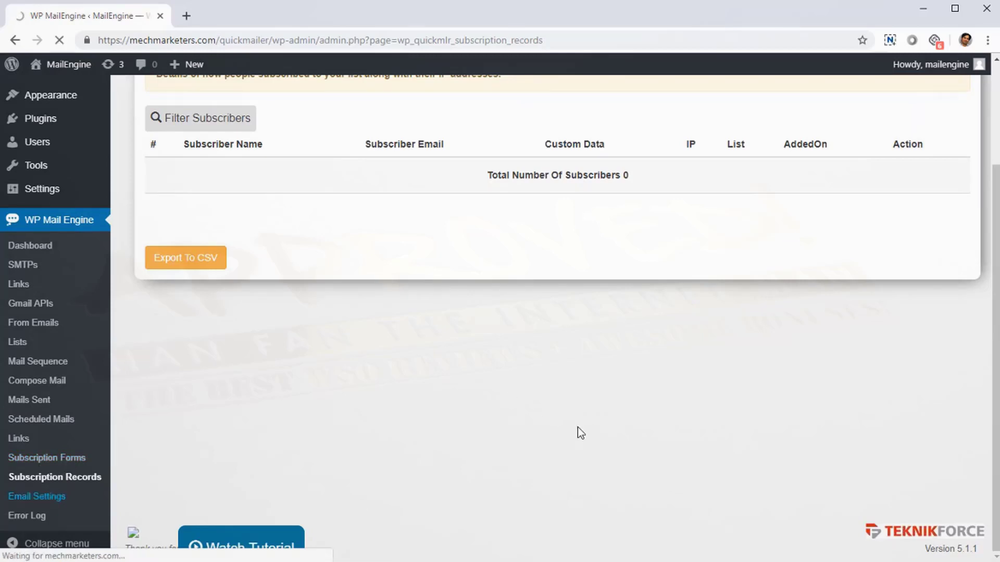
pyautogui.scroll(-1, 196, 221)
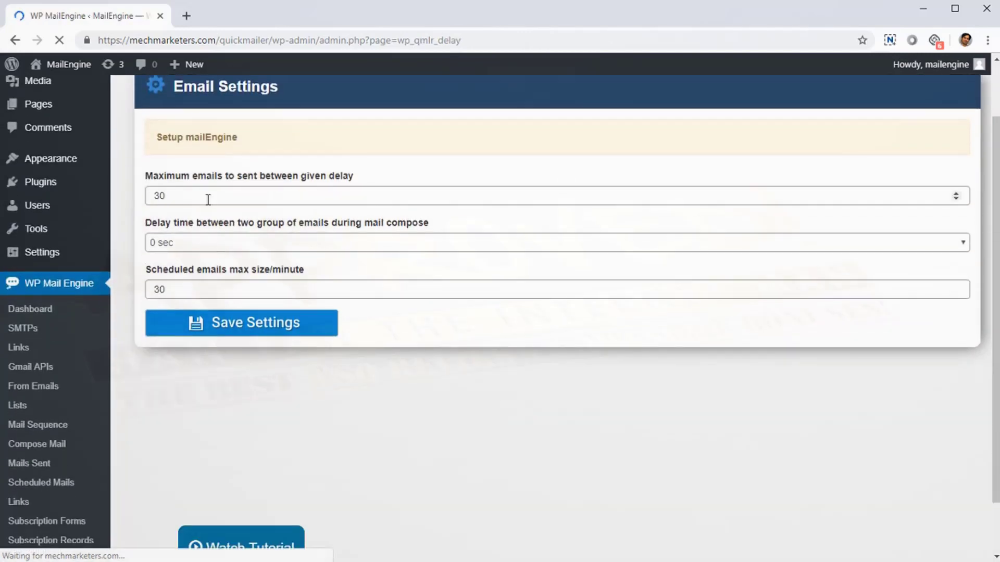
pyautogui.click(209, 198)
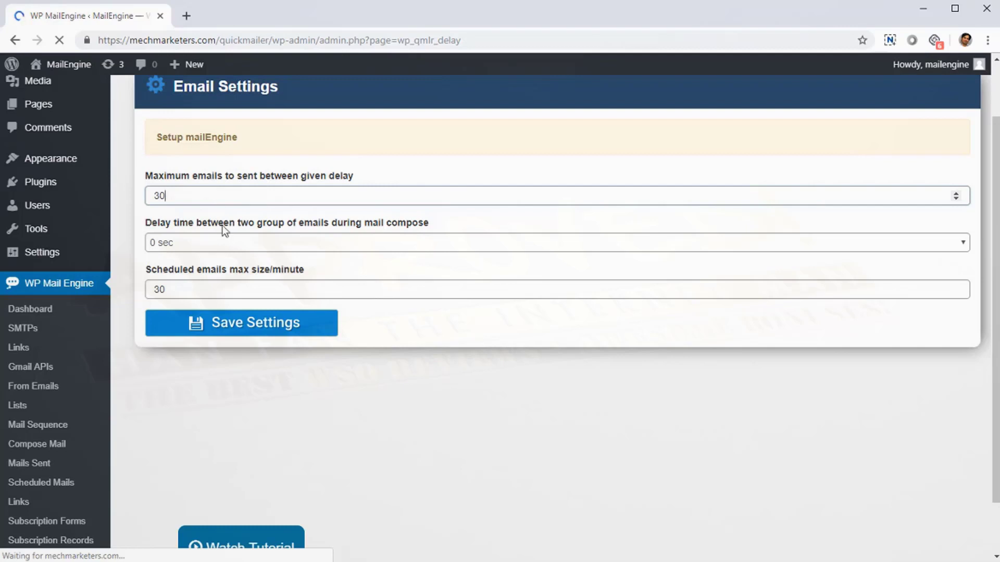
pyautogui.click(218, 288)
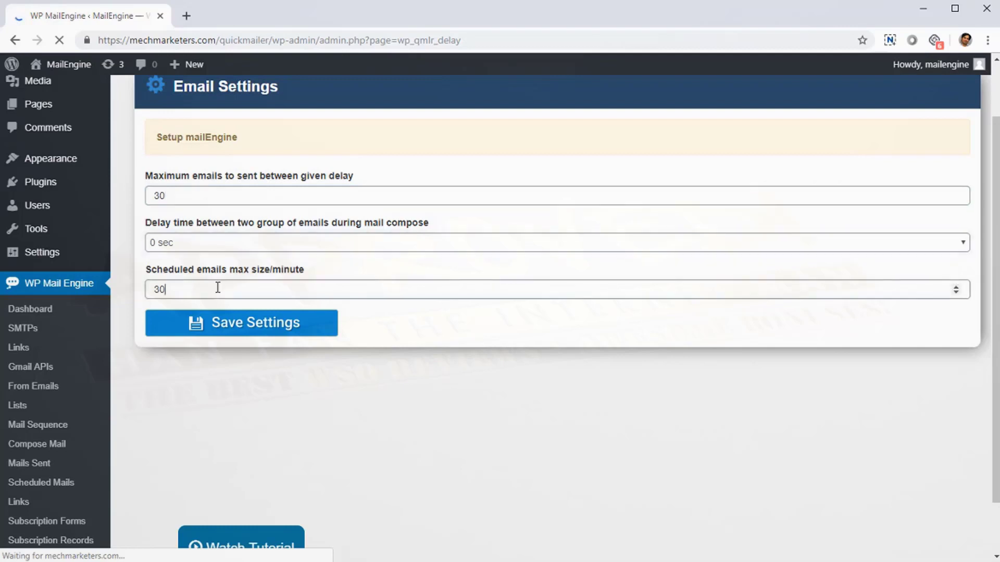
pyautogui.scroll(2, 289, 516)
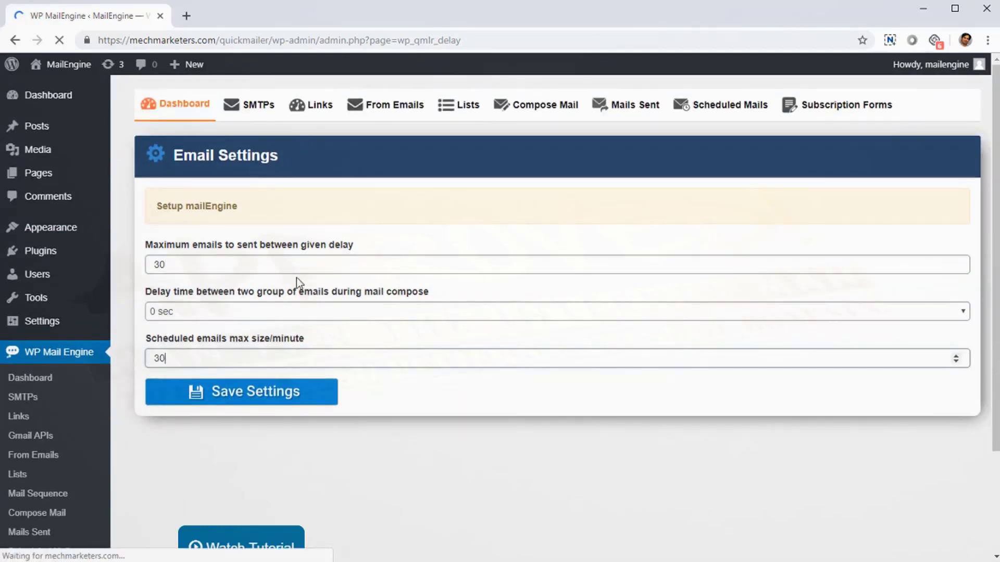
# - Open the Error Log page, and return to the plugin dashboard to look over its statistics and Latest Emails table
pyautogui.scroll(-3, 179, 426)
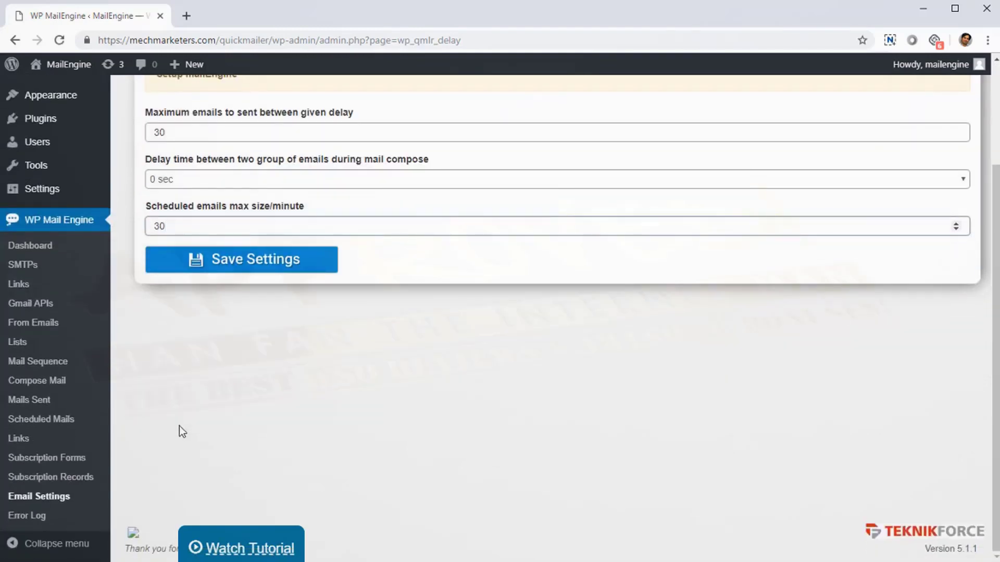
pyautogui.click(15, 517)
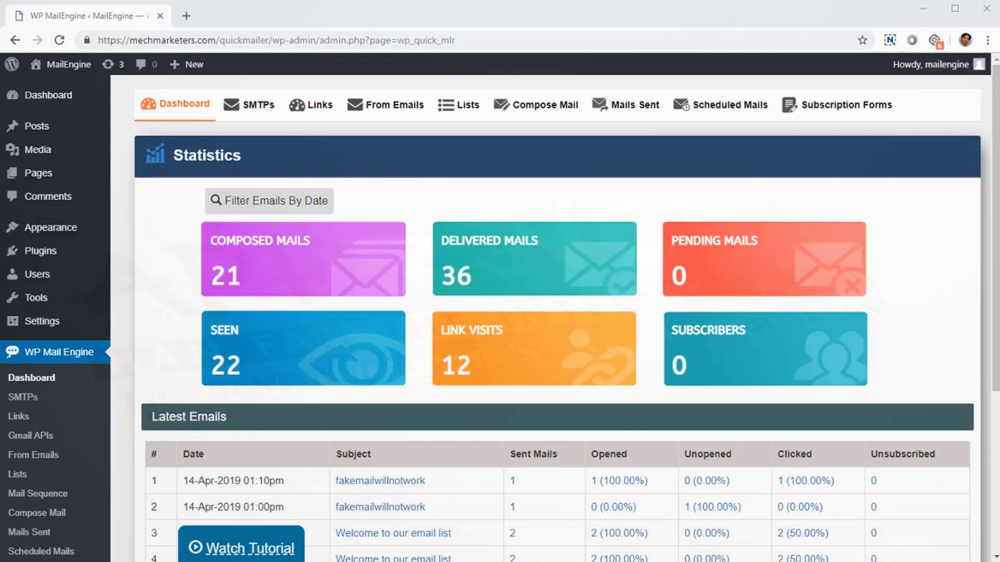
pyautogui.scroll(-4, 729, 313)
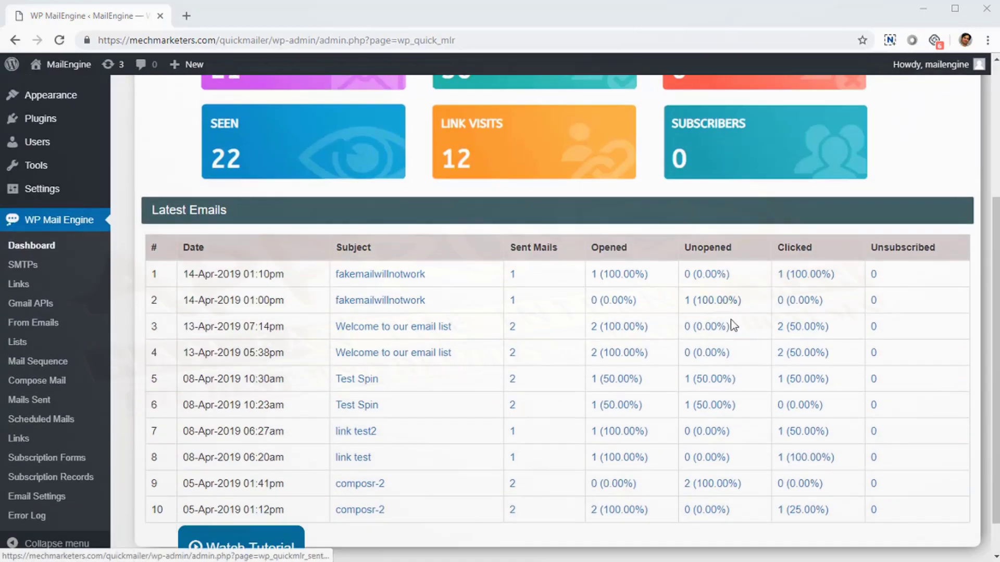
pyautogui.scroll(4, 729, 328)
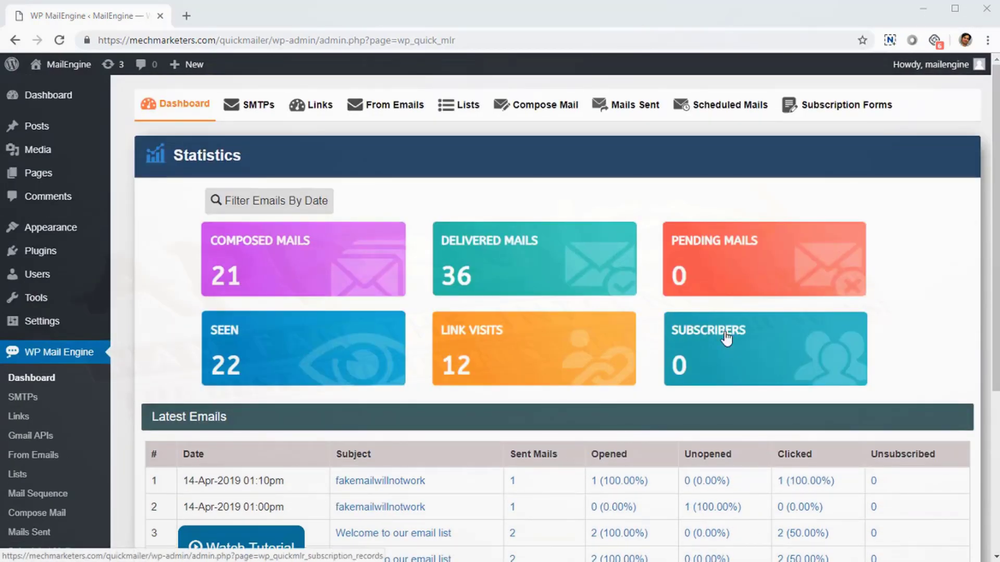